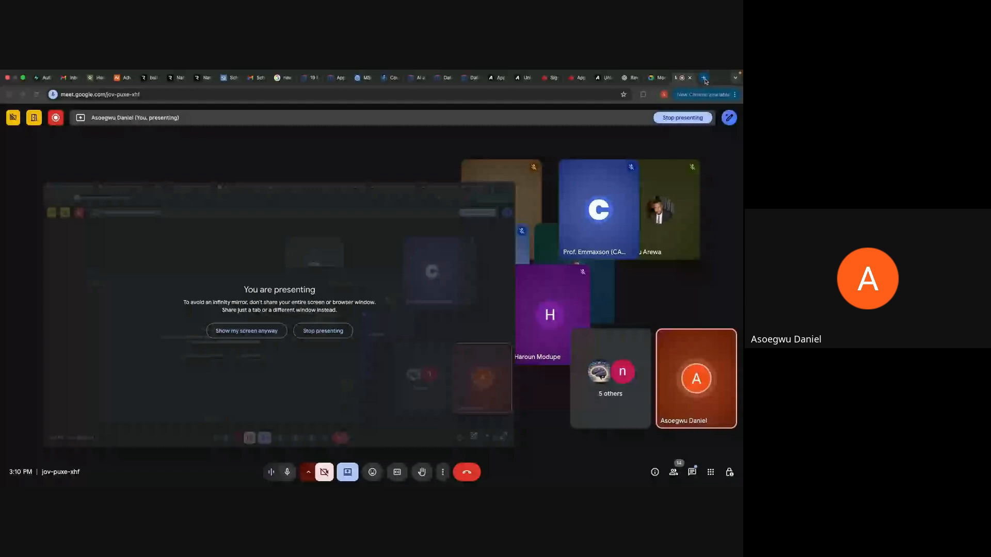
Step: Open lovable.dev in a new browser tab and dismiss the Lovable Cloud announcement
left_click(704, 78)
type("lo")
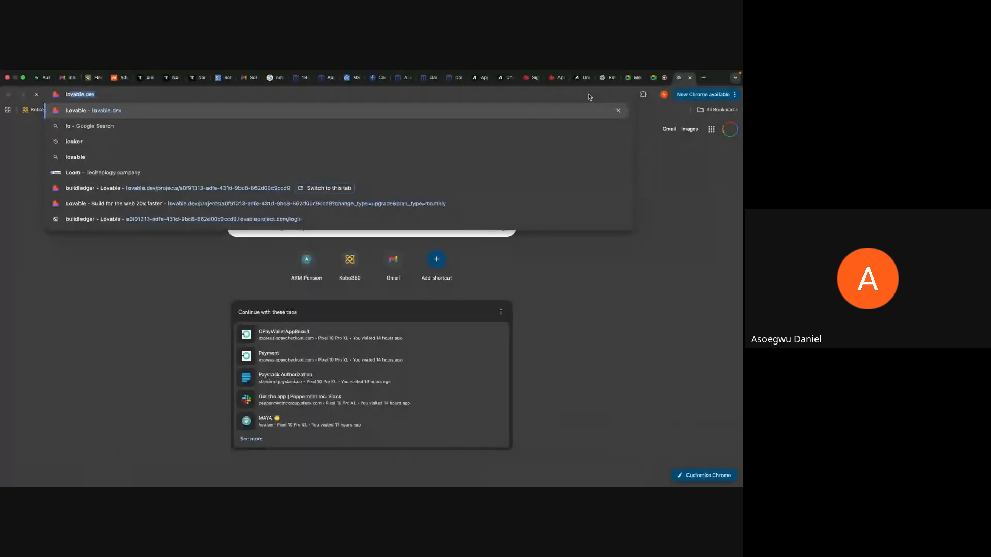
key("Return")
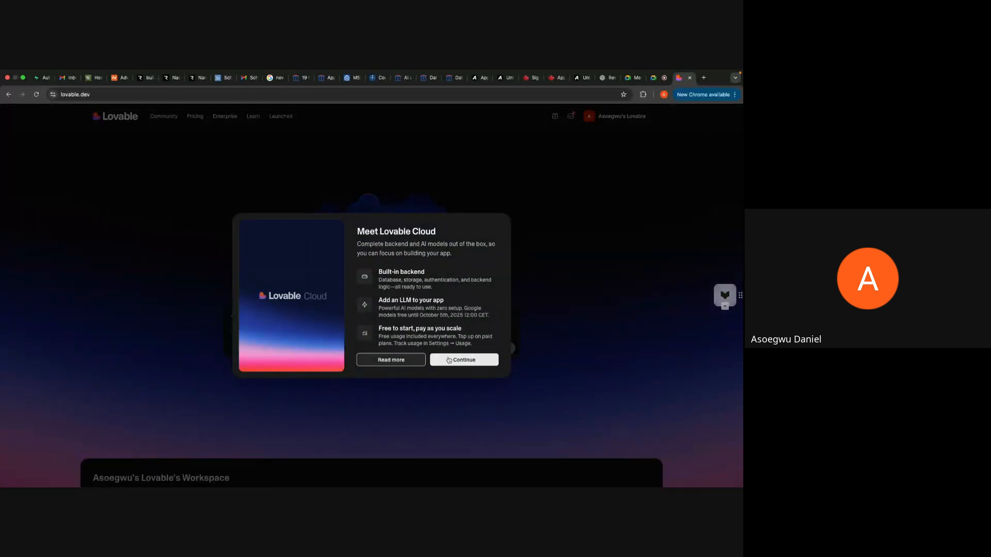
left_click(451, 359)
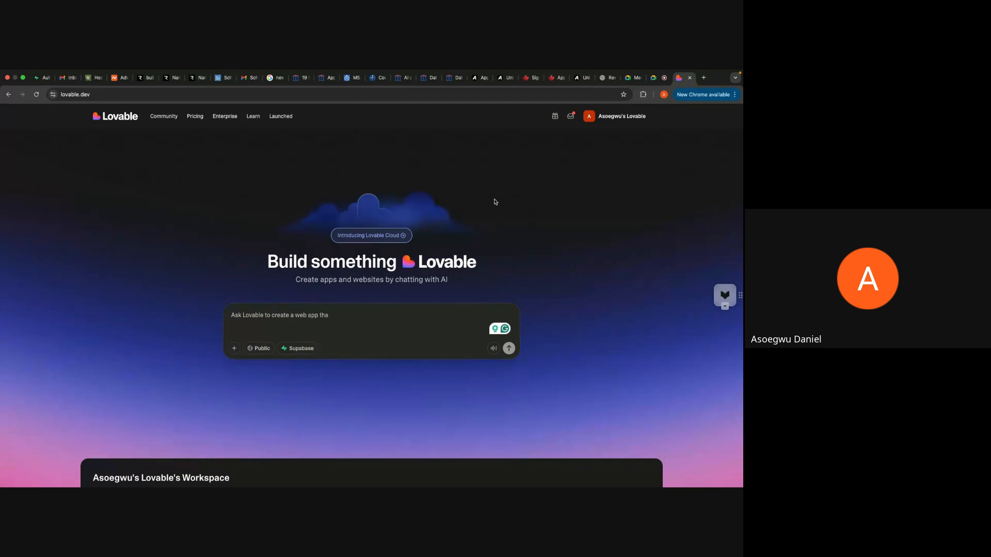
scroll(583, 226, "down", 2)
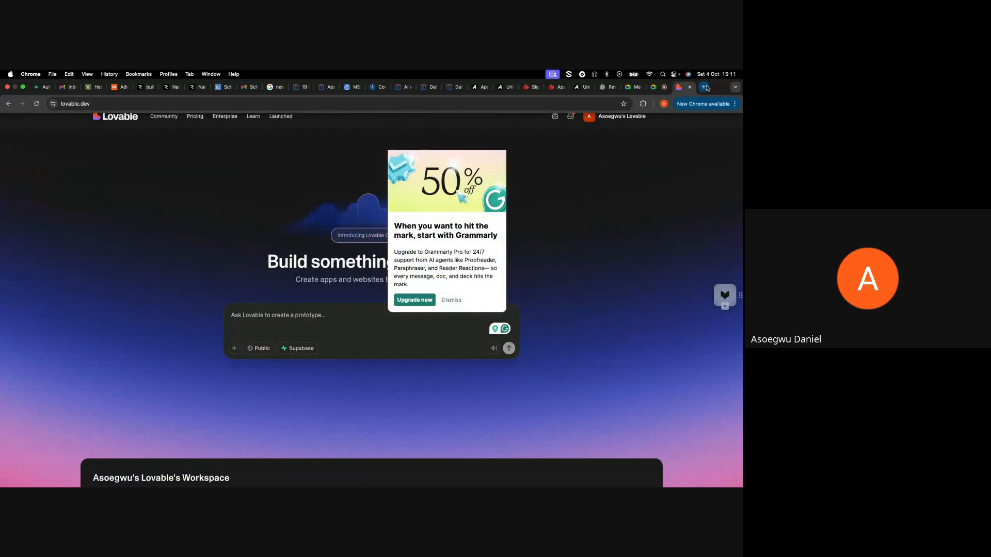
Step: Open the Bolt AI builder site, bolt.new, in another new browser tab
left_click(703, 87)
left_click(548, 107)
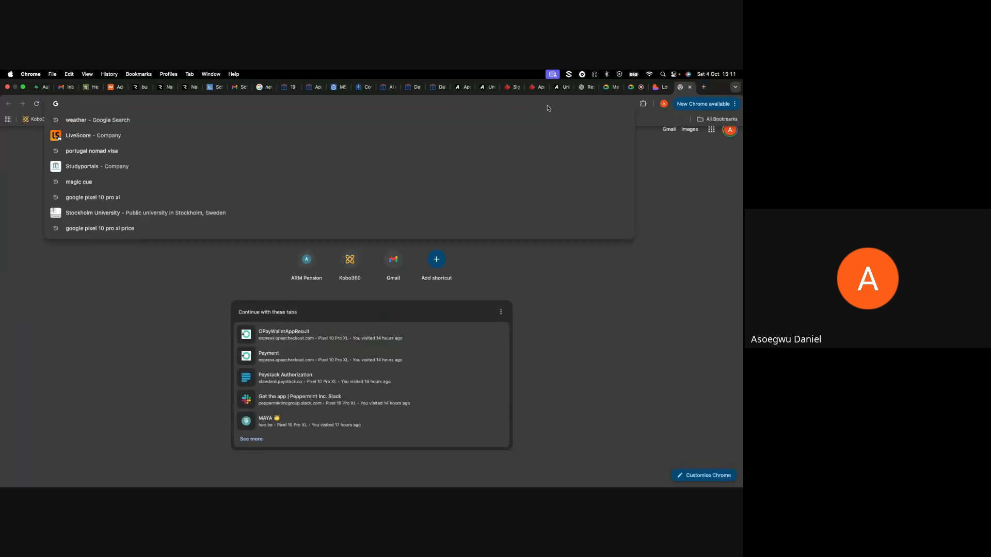
type("bolt")
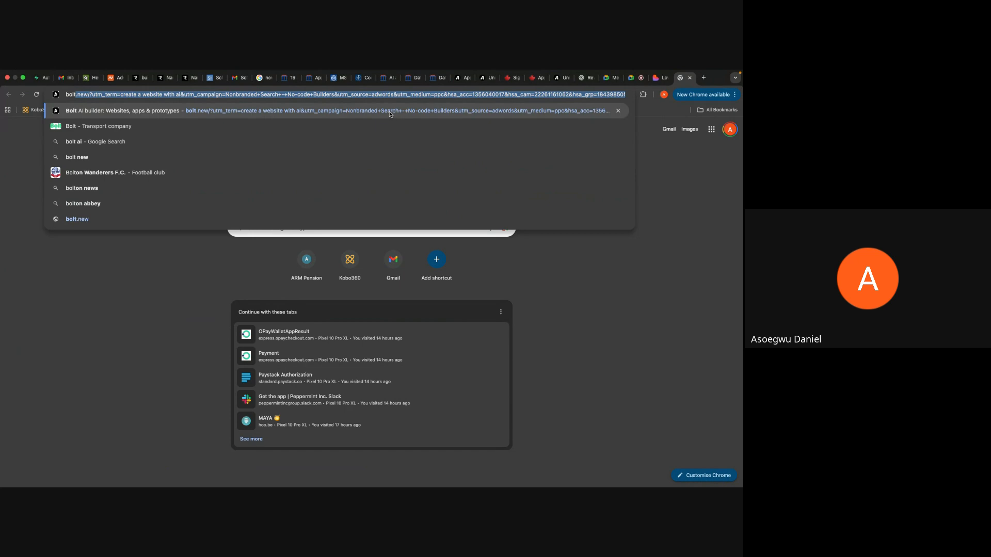
key("Return")
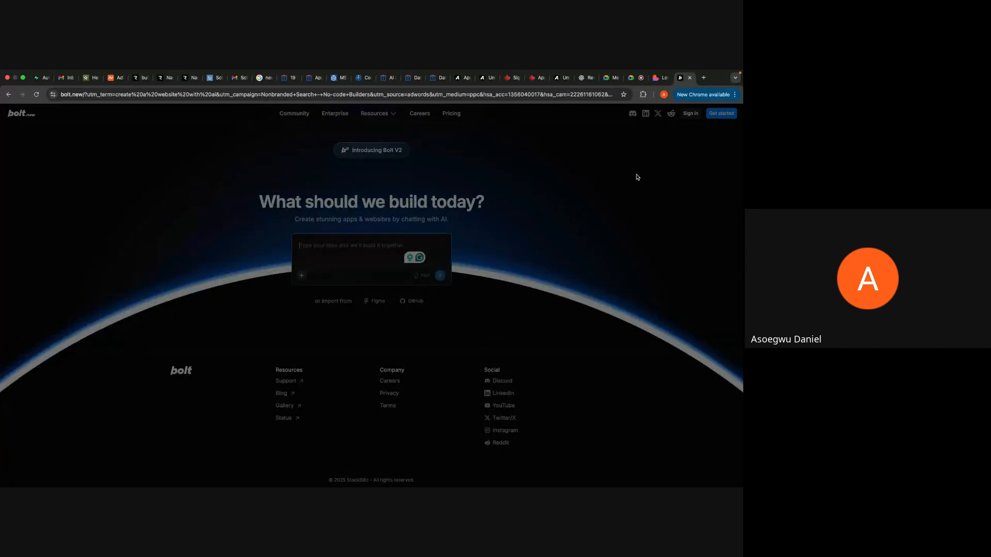
Step: Return to Lovable, dismiss the Grammarly offer and open the arikel25 project from the workspace
left_click(654, 79)
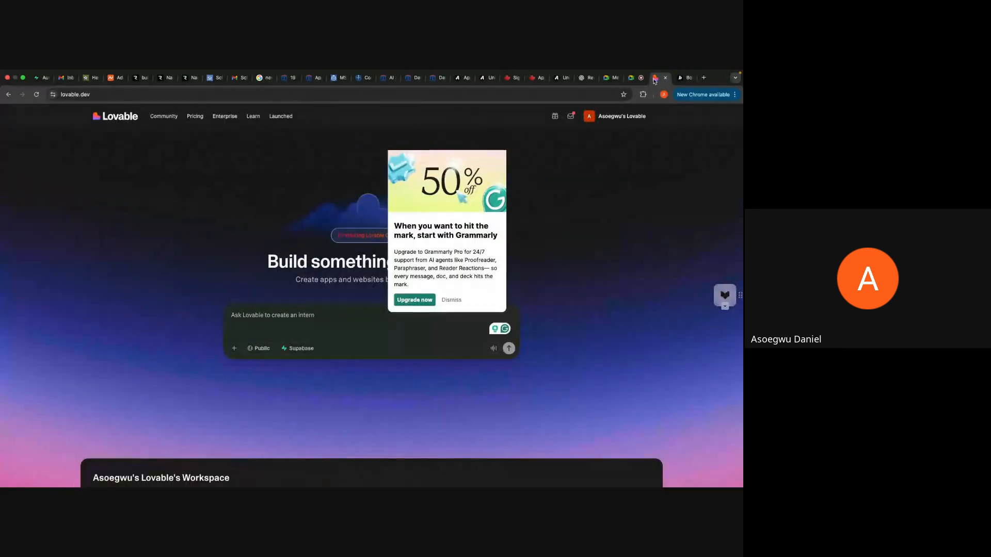
left_click(452, 300)
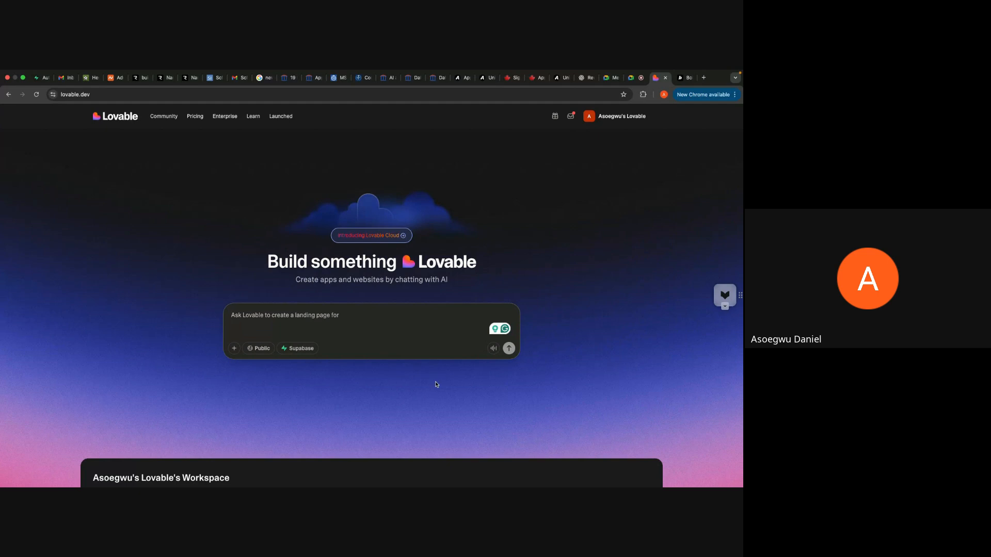
scroll(436, 384, "down", 5)
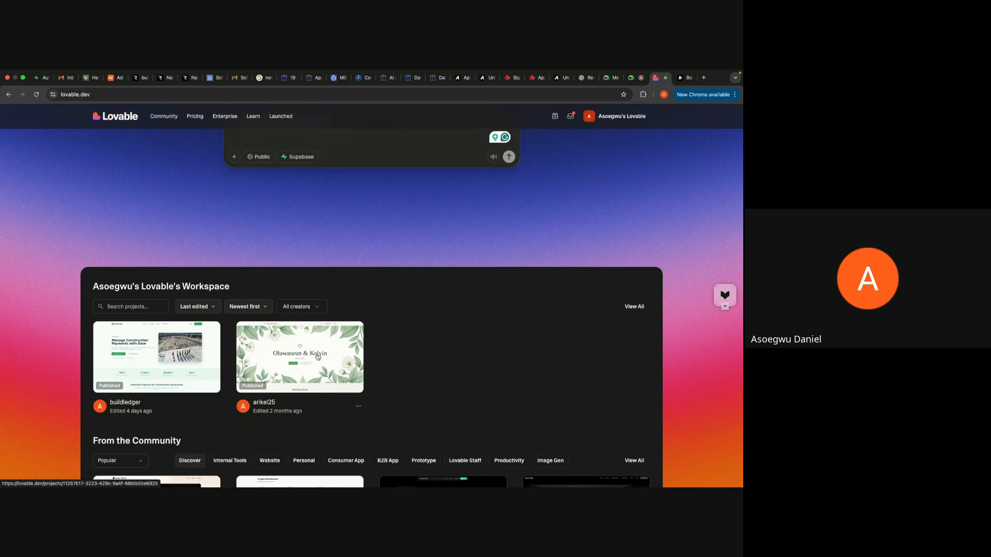
left_click(318, 357)
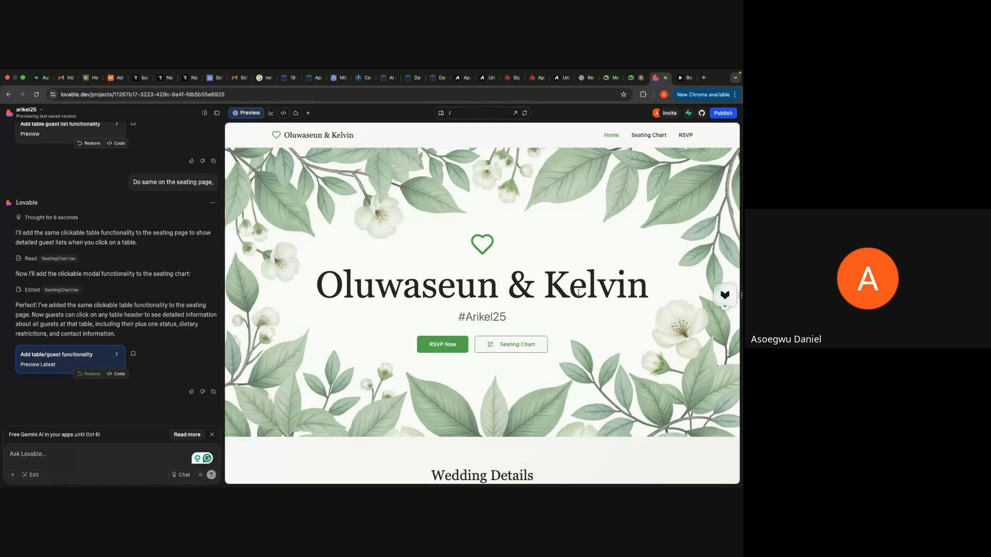
Step: Look through the wedding site's home page and open its RSVP form in the preview
scroll(634, 329, "down", 5)
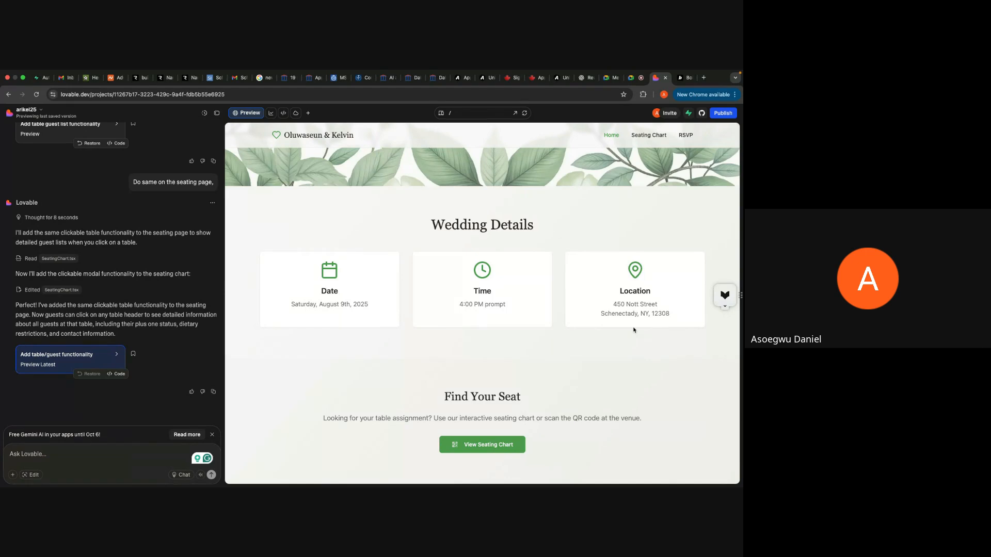
scroll(634, 330, "up", 5)
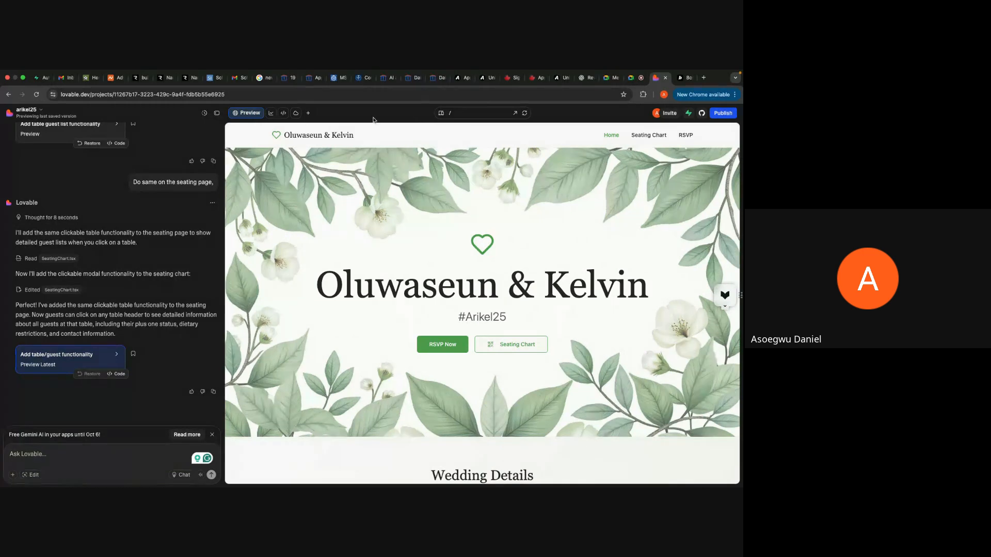
left_click(461, 347)
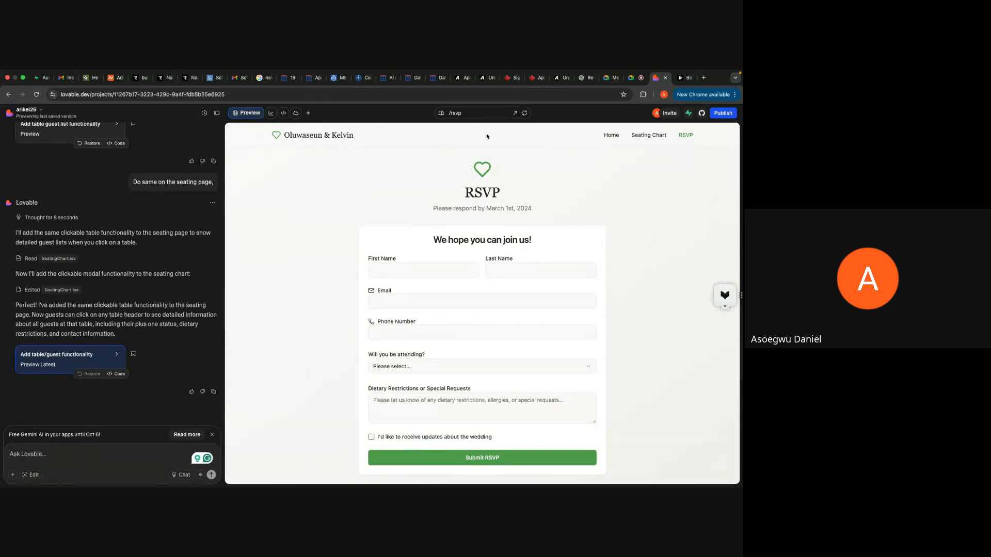
Step: Preview the RSVP page at tablet and mobile widths and return it to desktop width
left_click(442, 113)
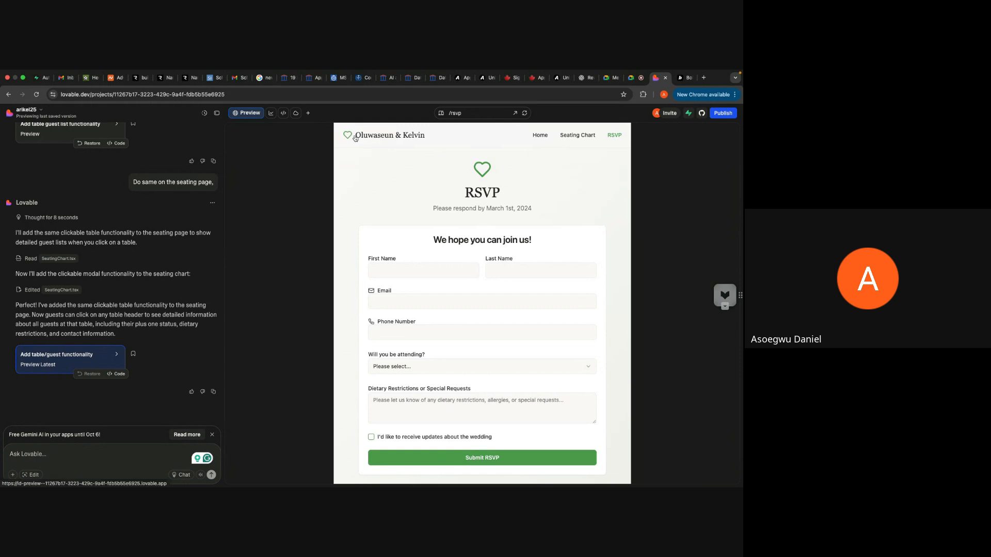
left_click(442, 113)
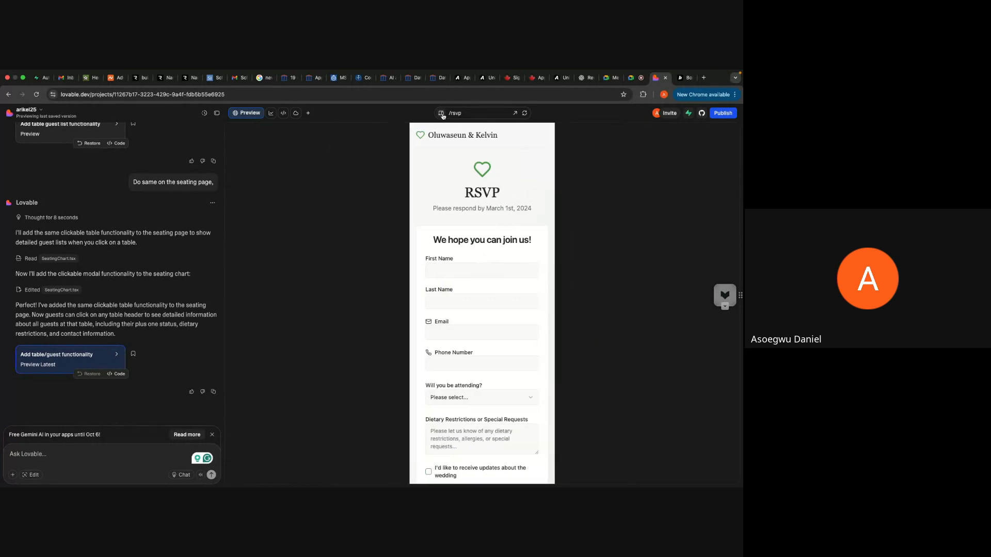
left_click(442, 114)
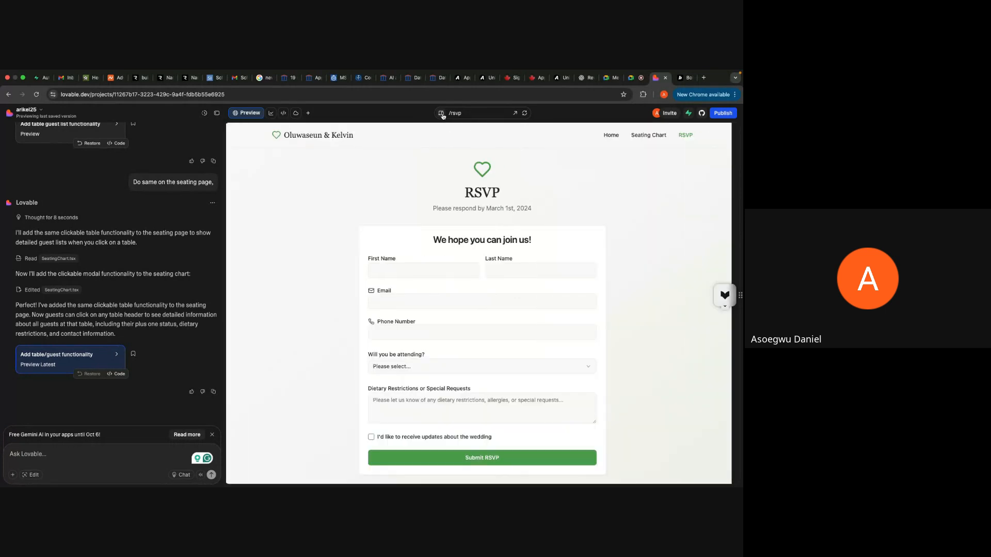
Step: Go back to the wedding site's home page and view its Seating Chart page, including the QR Code section
left_click(614, 139)
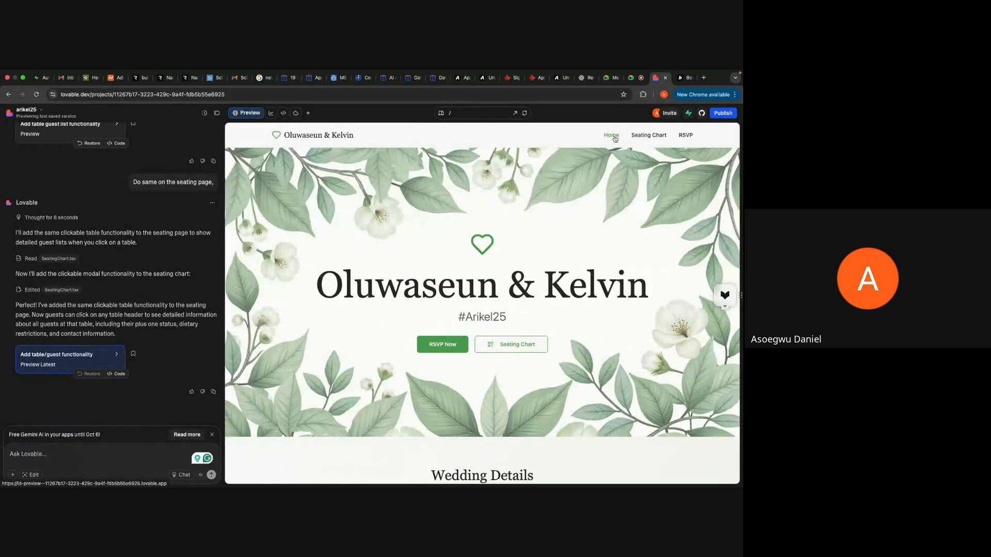
left_click(521, 346)
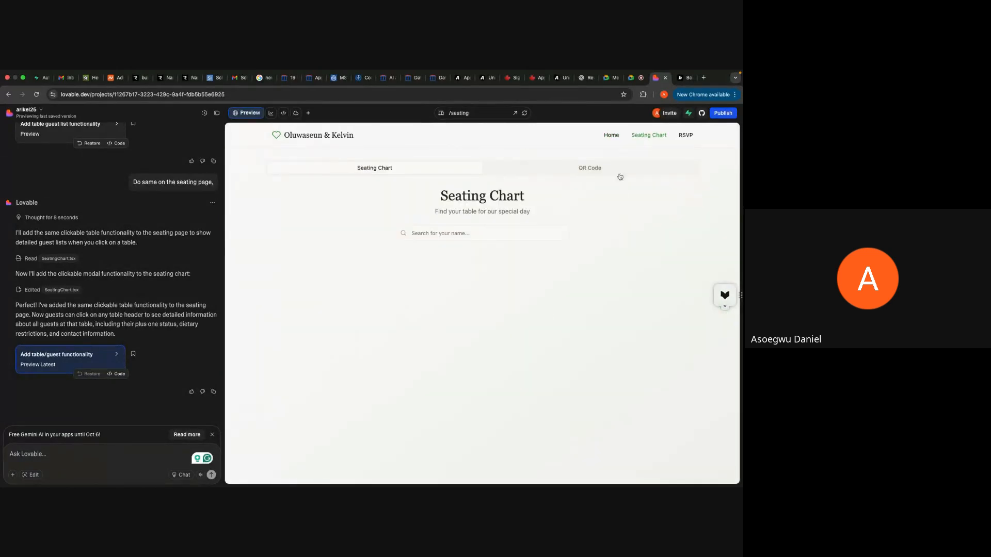
left_click(527, 167)
left_click(439, 171)
Step: Return to the Lovable dashboard and begin a new project prompt with "Build a landing page for Camanda."
left_click(11, 114)
left_click(48, 136)
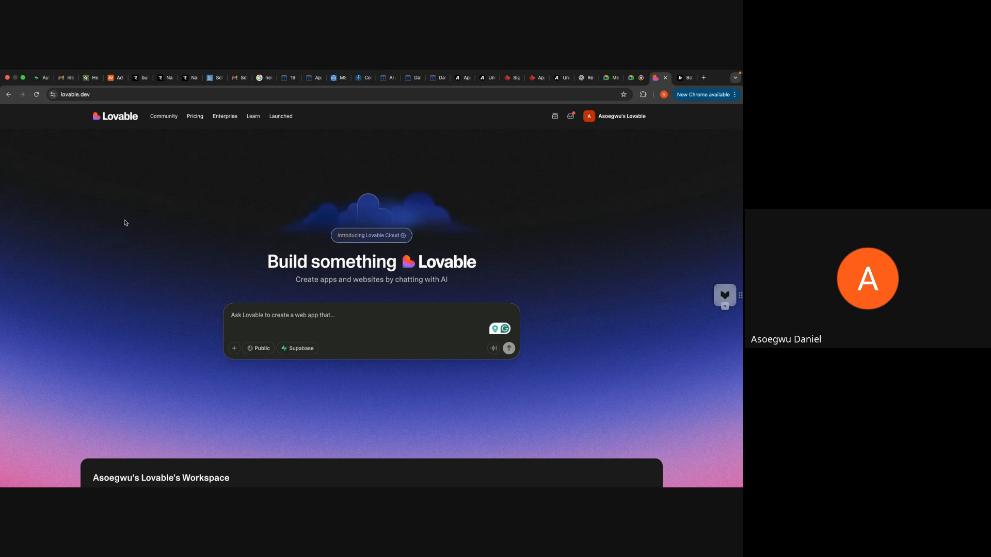
left_click(319, 329)
key("Caps_Lock")
type("Budi")
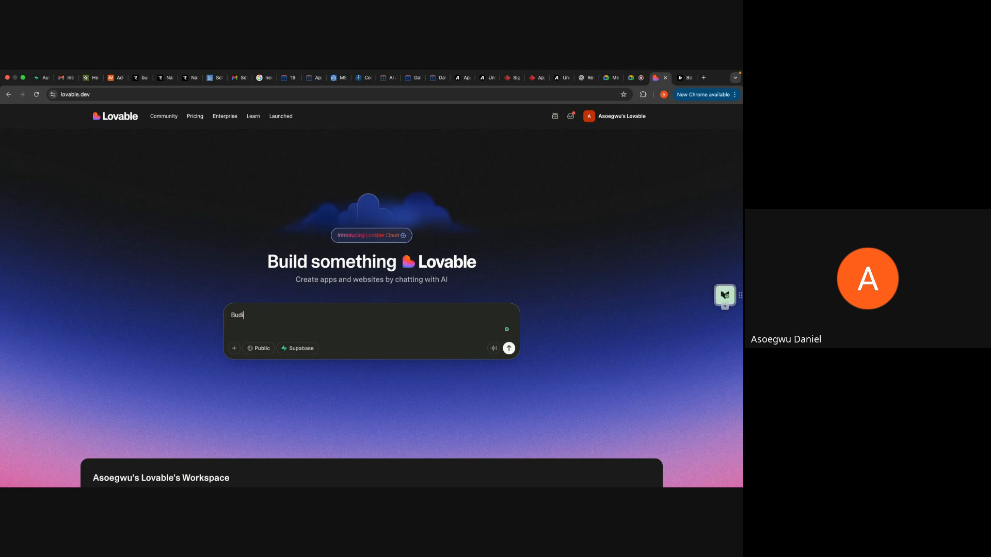
key("BackSpace")
key("BackSpace")
type("ild a landin")
type(" a")
type("landin")
type("g pag")
type("e for C")
type("am")
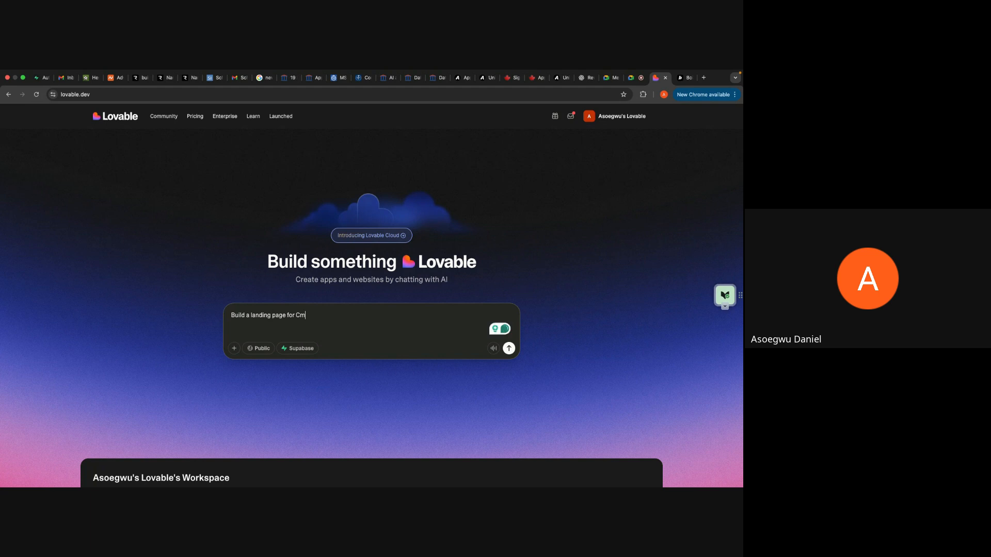
type("anda")
type(".")
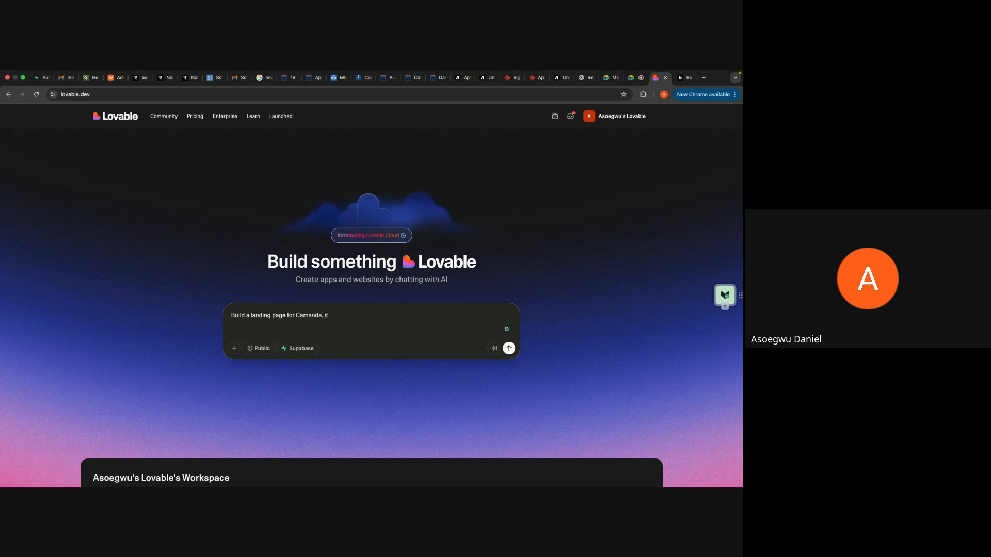
Step: Complete the prompt with "Camanda is a data analytics learning platform" and submit it to generate the project
key("BackSpace")
type("Camanda is a learning platform for")
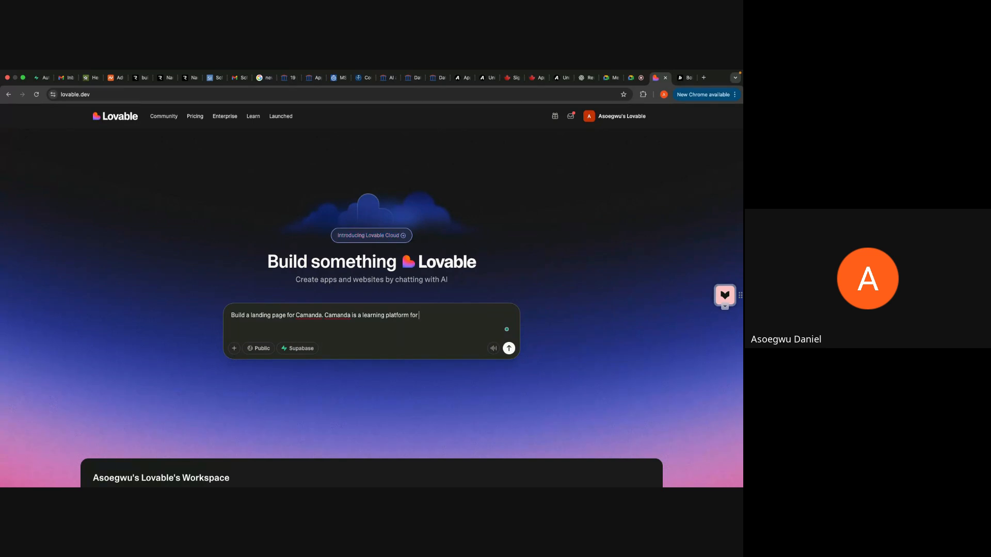
key("BackSpace")
key("BackSpace")
key("BackSpace")
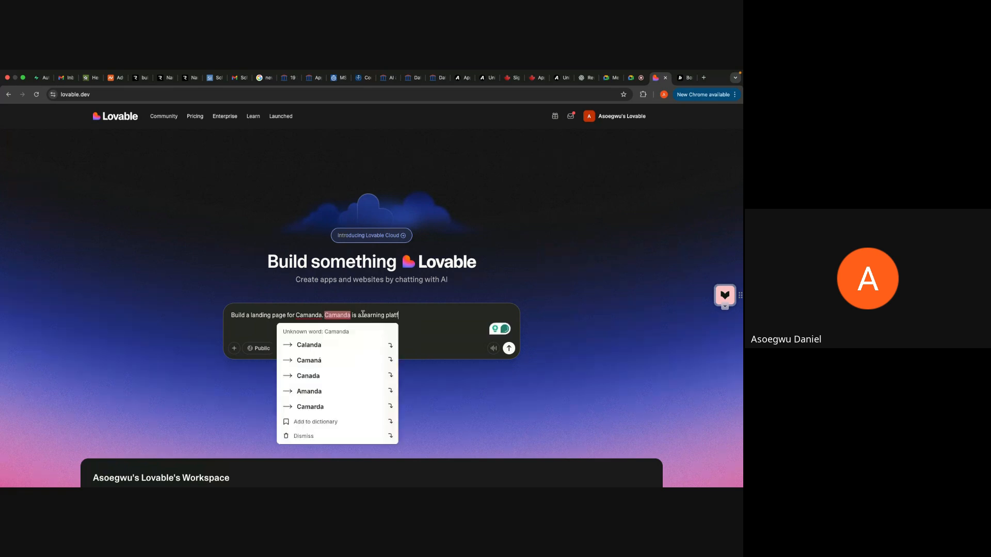
left_click(363, 314)
type("data anal")
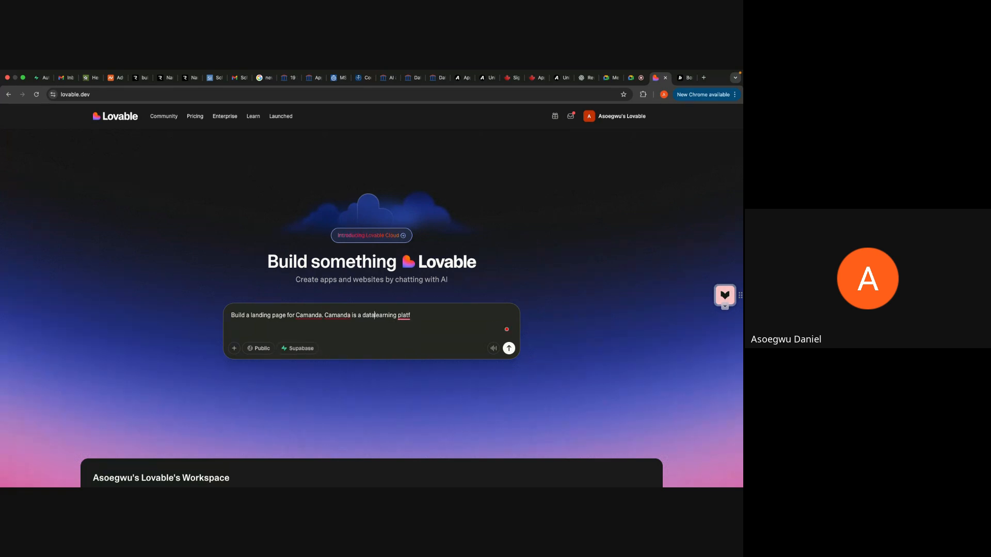
type("ytics")
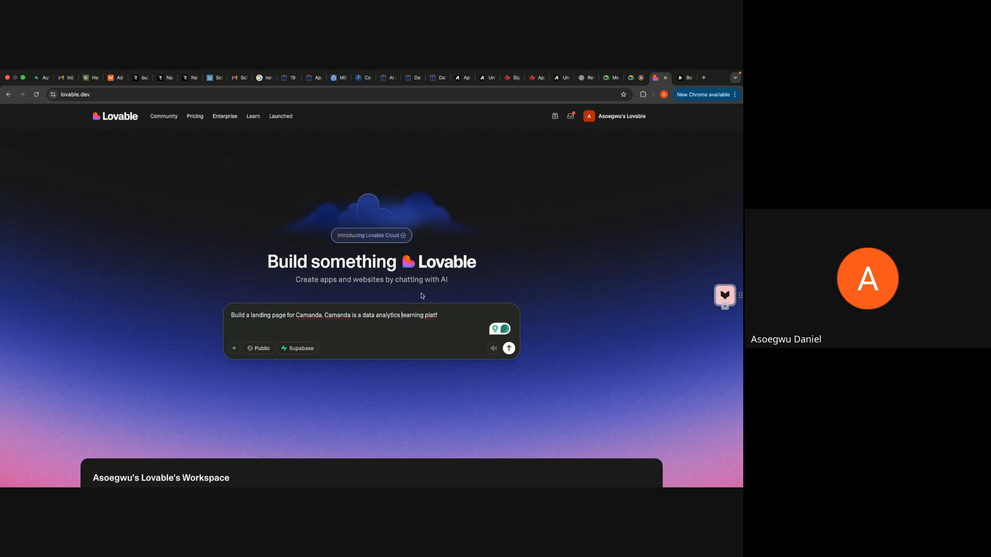
left_click(444, 317)
type("orm")
key("BackSpace")
left_click(509, 349)
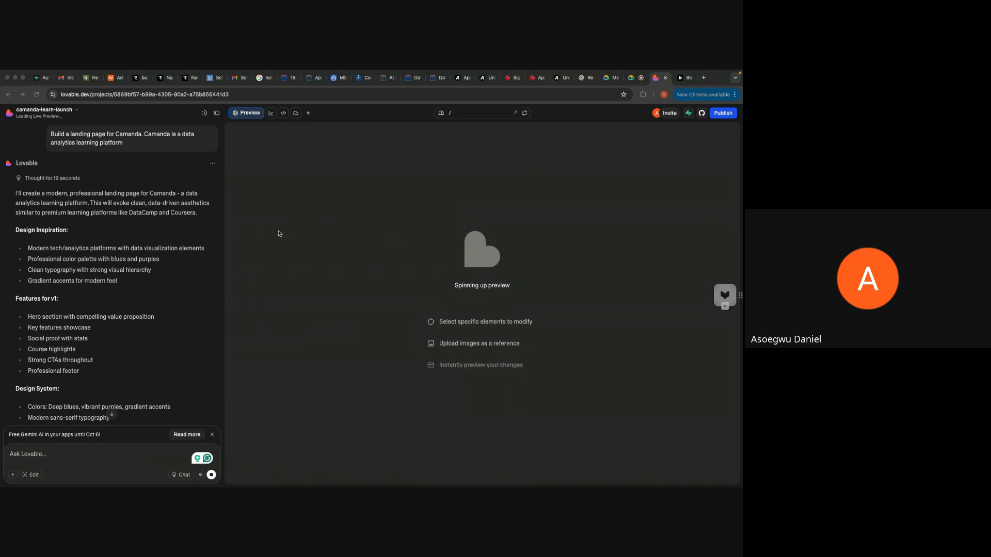
Step: Examine Lovable's reply for the design inspiration, v1 features, design system and build summary while the landing page generates
scroll(141, 340, "down", 1)
scroll(141, 341, "down", 3)
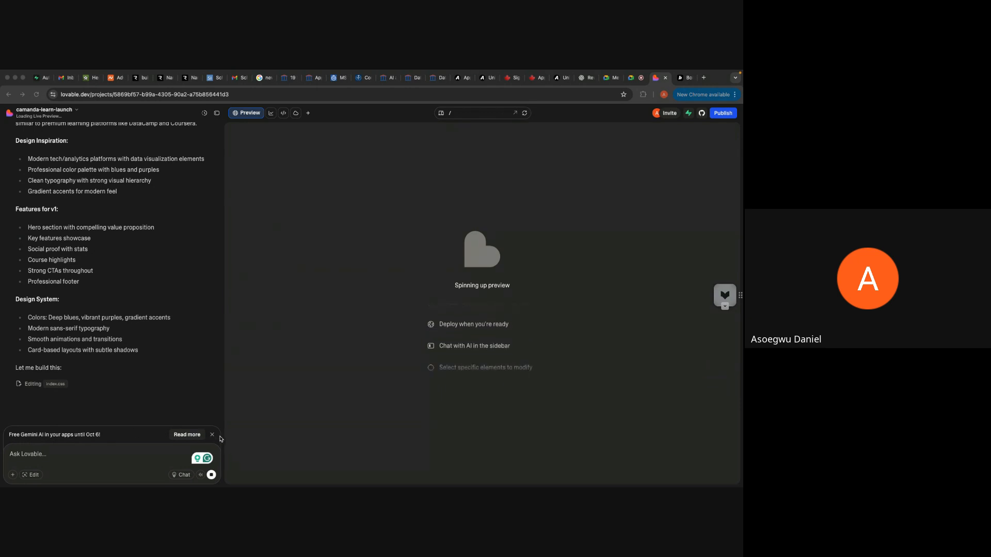
scroll(52, 258, "up", 3)
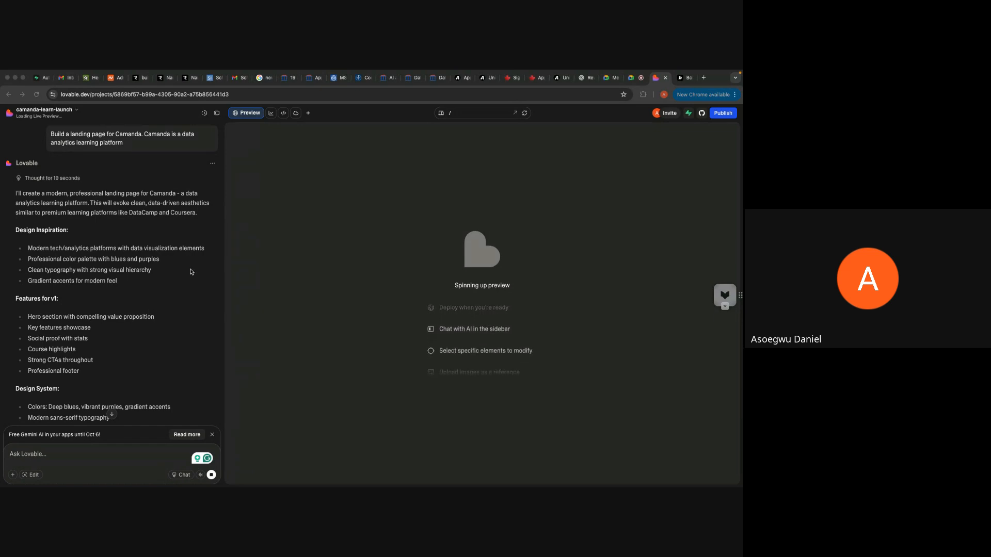
scroll(191, 272, "down", 2)
scroll(191, 272, "down", 3)
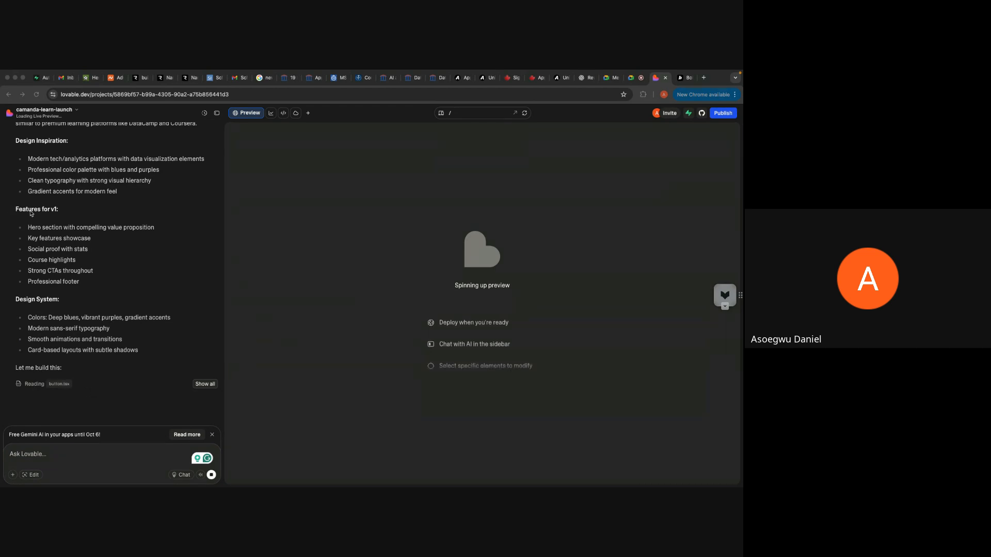
scroll(31, 213, "up", 2)
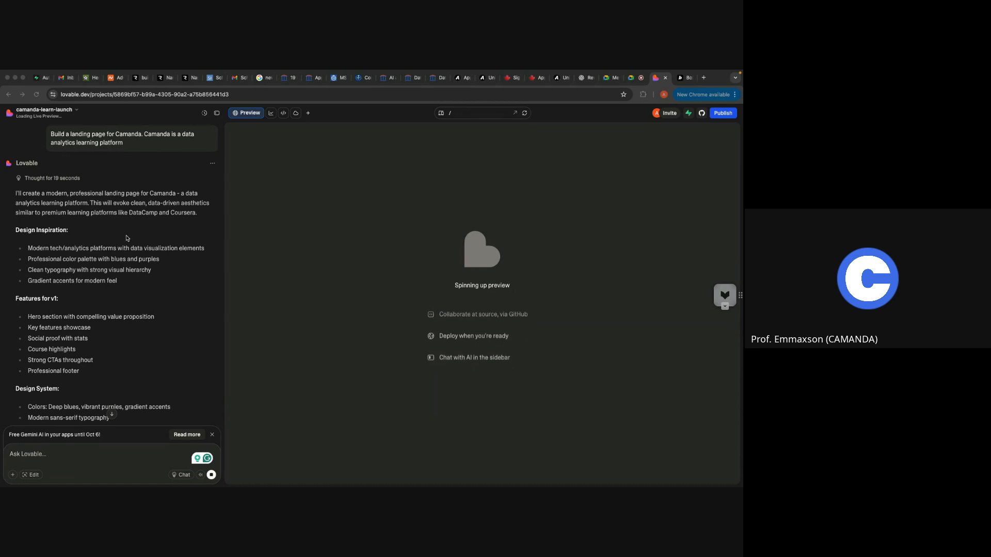
scroll(126, 239, "down", 4)
scroll(126, 238, "down", 3)
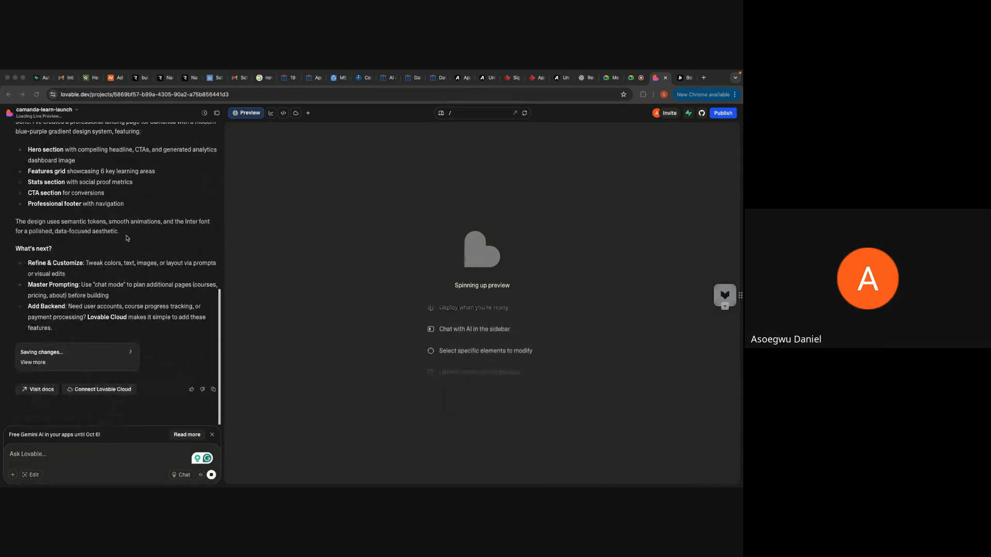
scroll(126, 238, "up", 5)
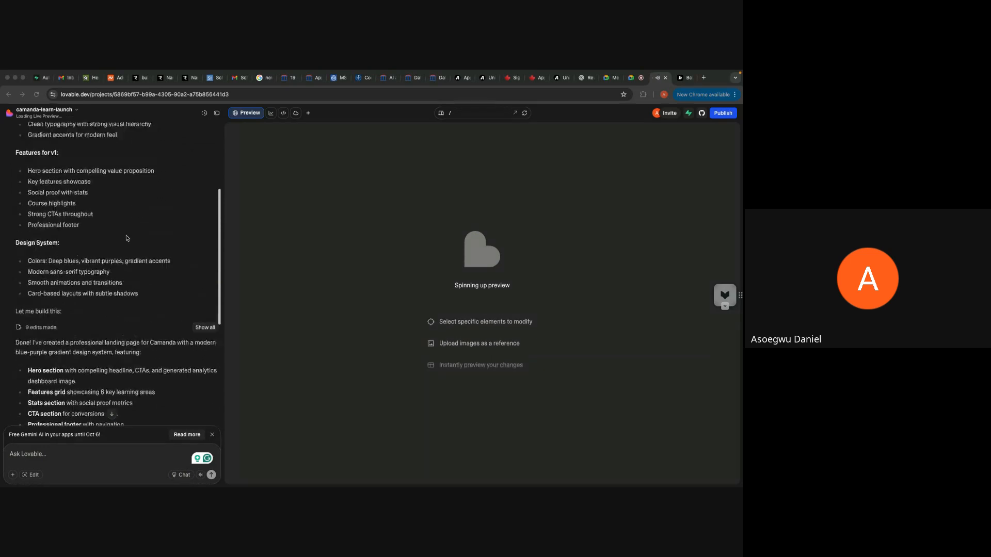
scroll(127, 238, "up", 3)
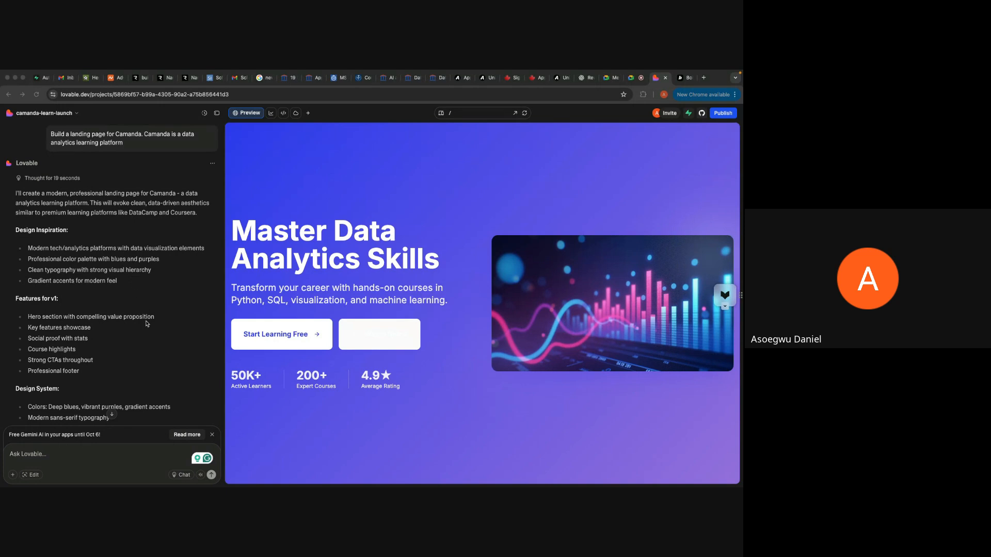
Step: Examine the rest of Lovable's build summary and the generated landing page's features, stats, call-to-action and footer sections
scroll(147, 324, "down", 5)
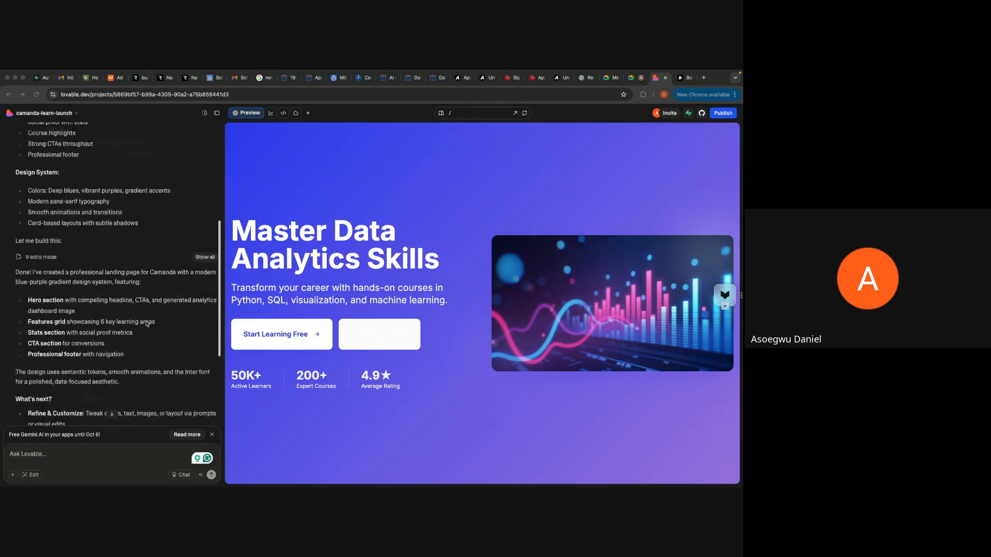
scroll(399, 374, "down", 6)
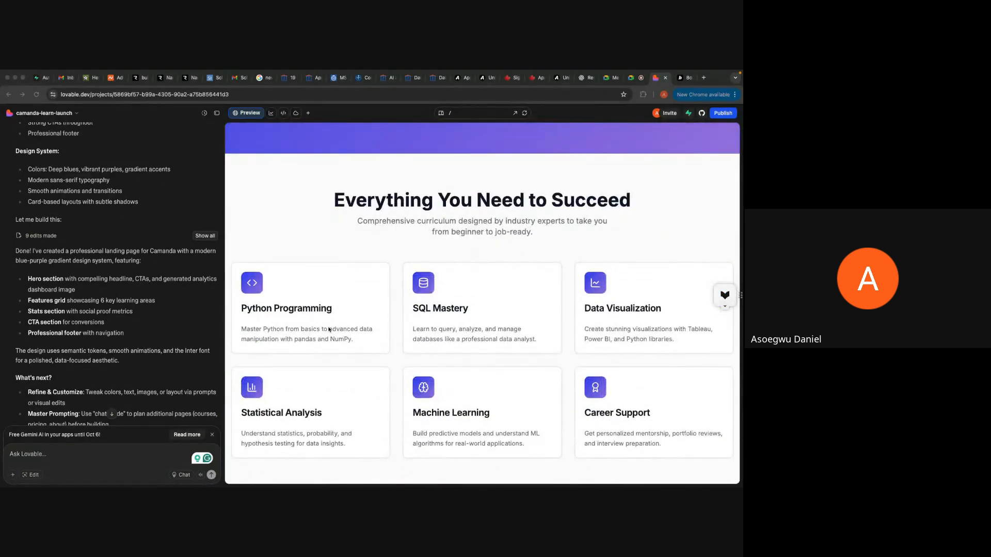
scroll(405, 328, "down", 6)
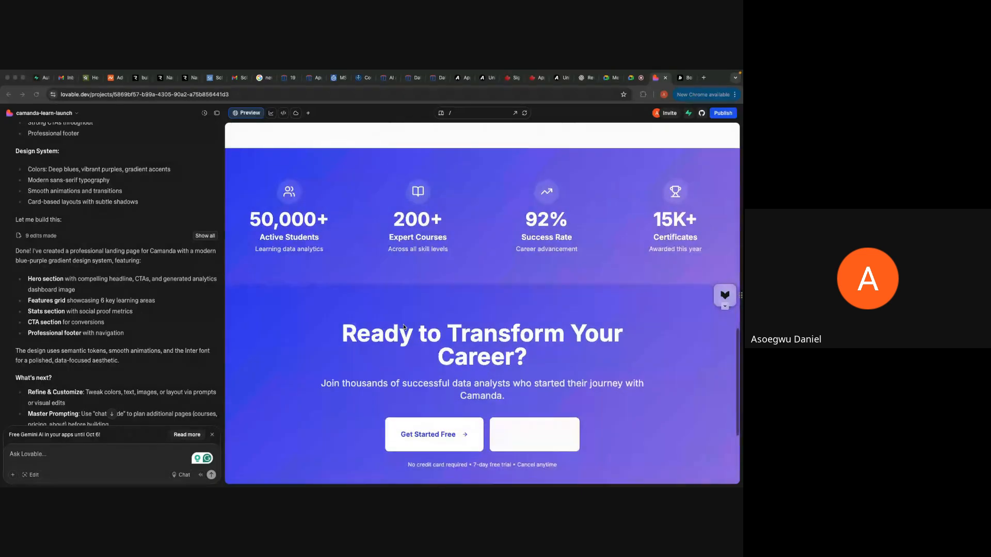
scroll(160, 263, "up", 5)
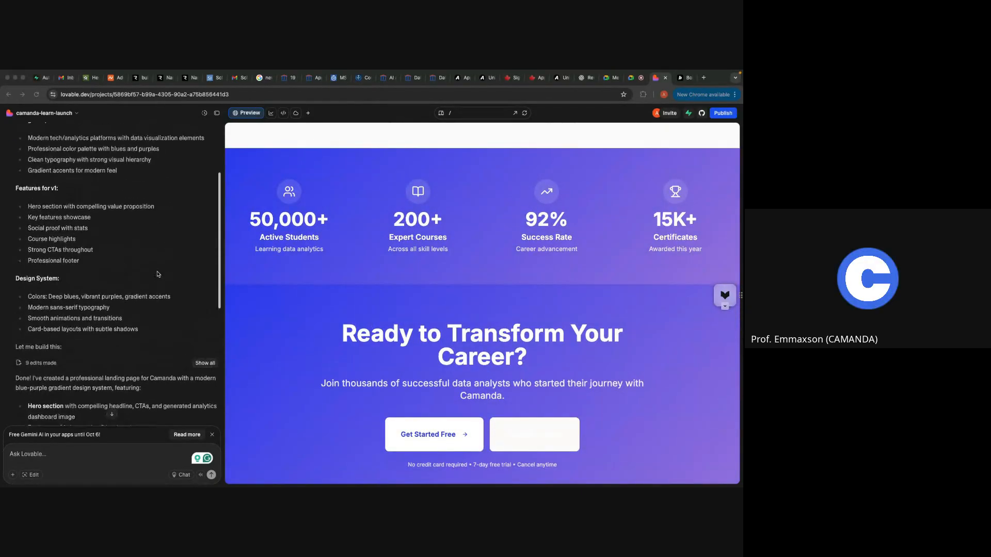
scroll(157, 274, "up", 4)
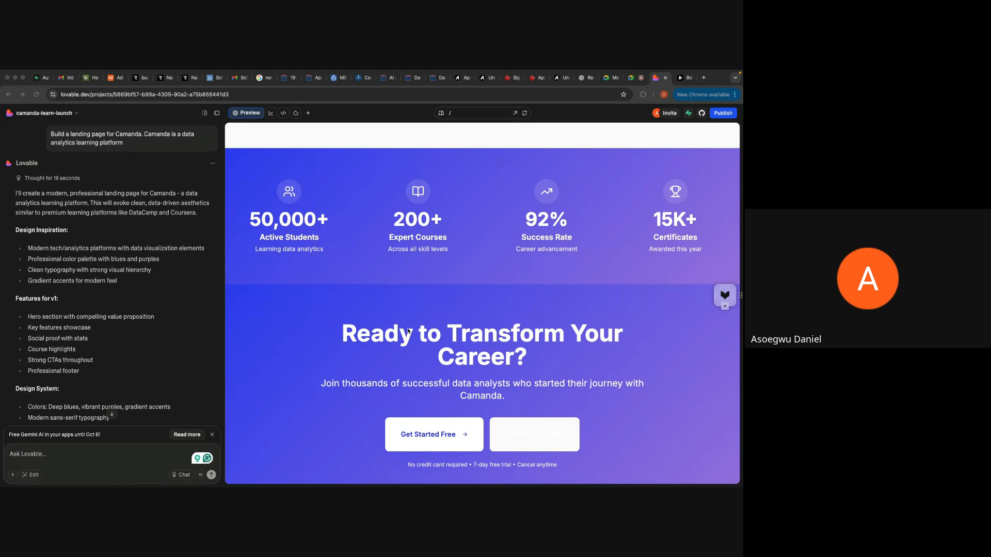
scroll(408, 331, "down", 3)
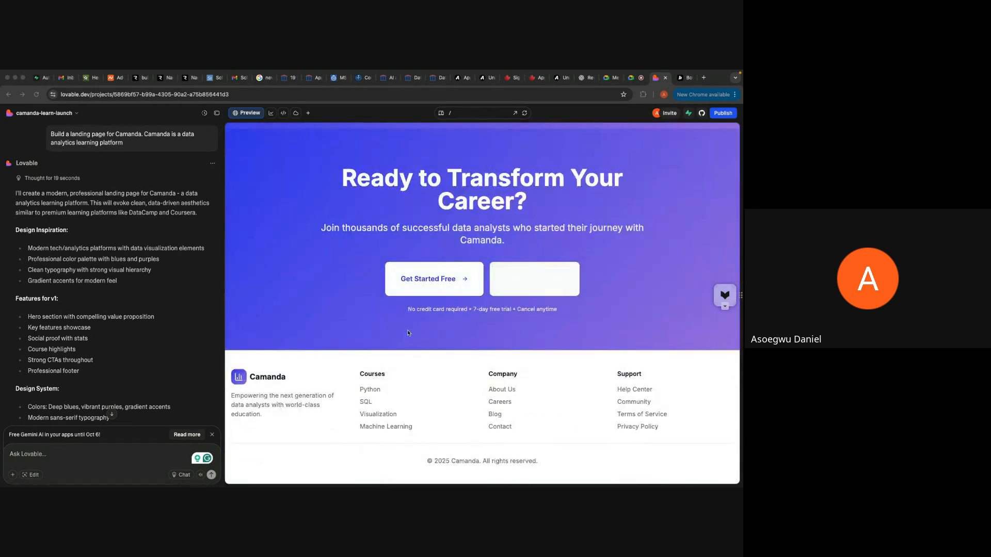
scroll(407, 329, "up", 15)
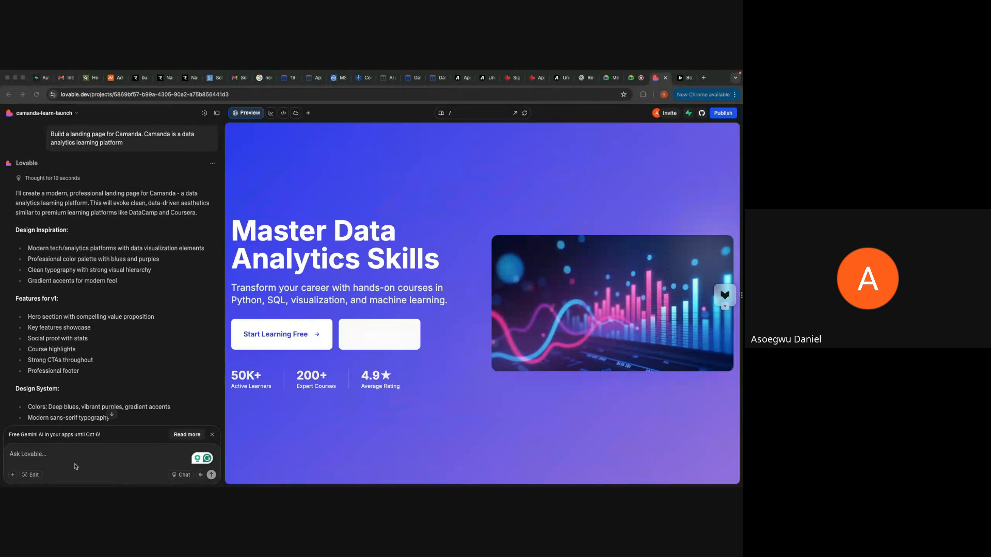
Step: Attach the image "WhatsApp Image 2025-10-04 at 13.06.49.jpeg" from the Downloads folder to the project's chat message
left_click(13, 477)
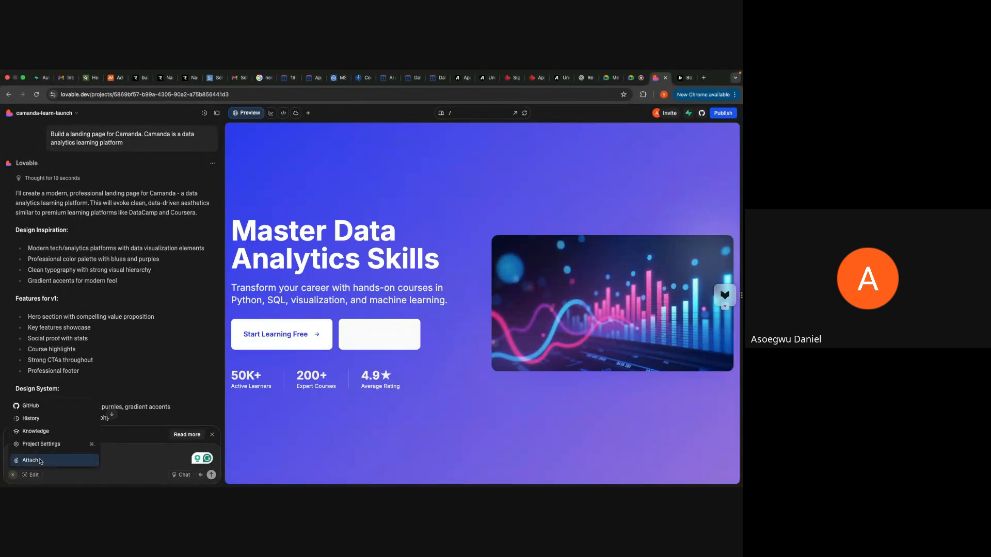
left_click(36, 460)
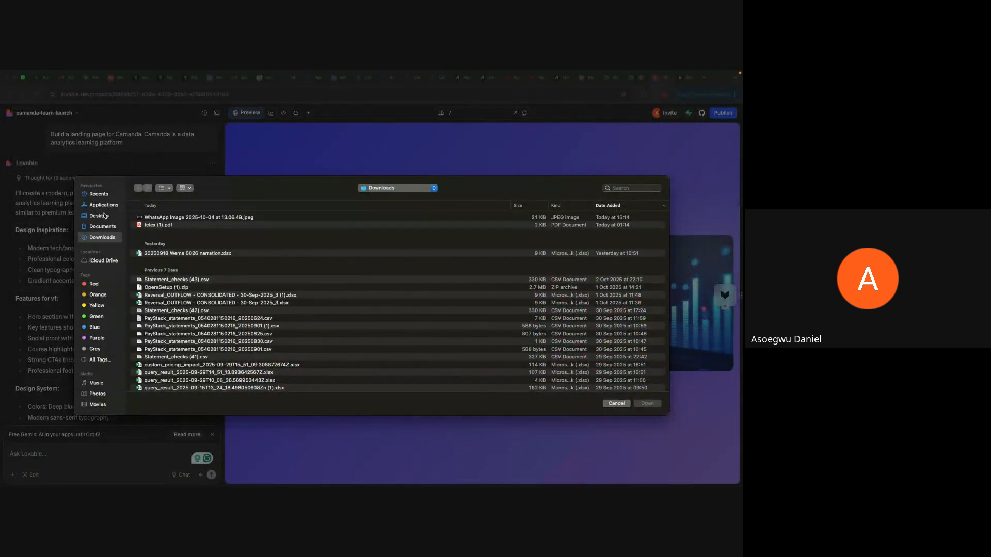
left_click(190, 217)
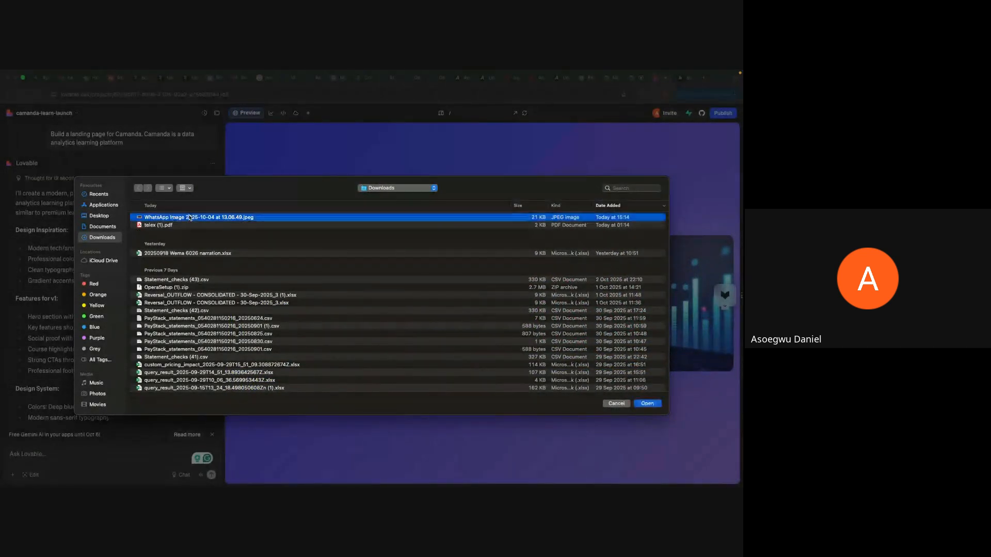
left_click(647, 403)
Step: Submit the attached image with the prompt "Use this image as the logo"
type("U")
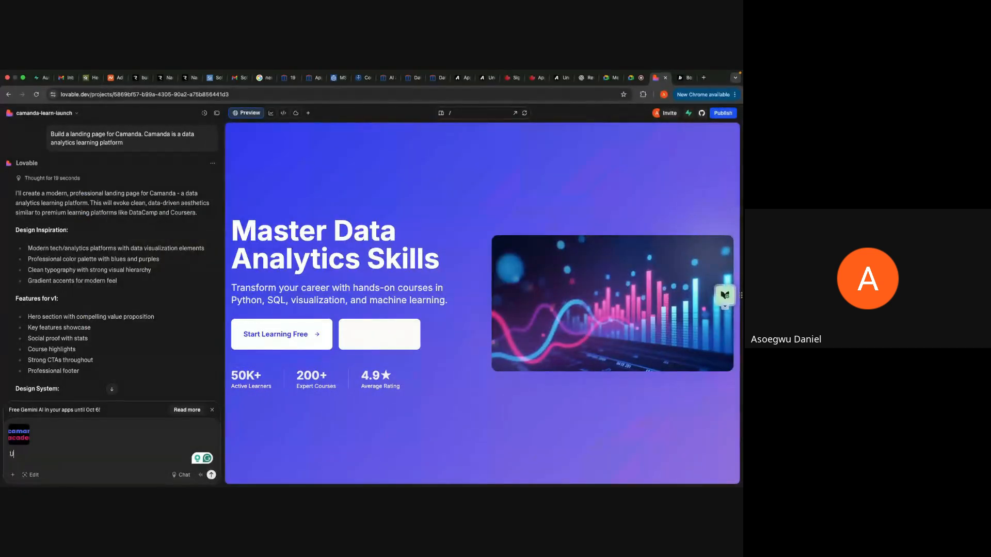
type("se this image as")
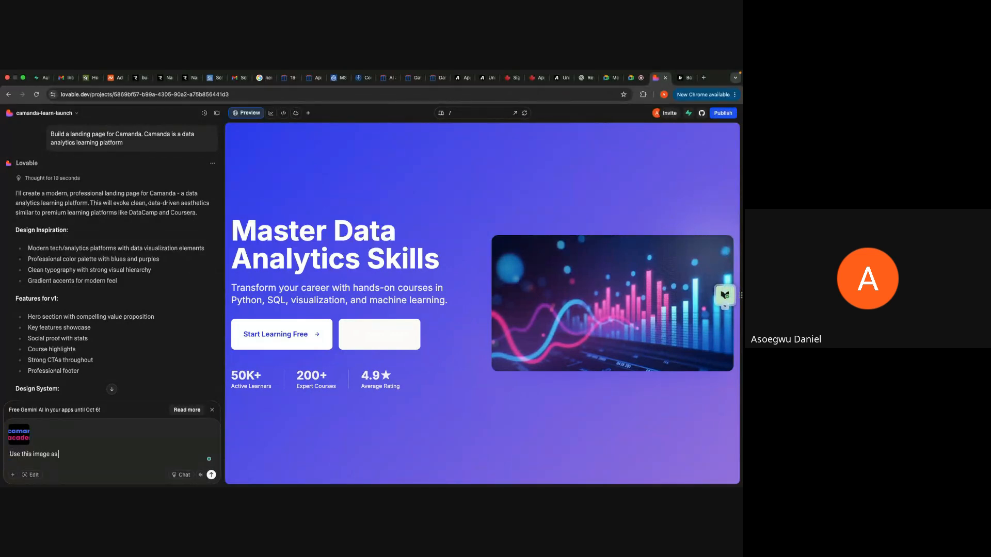
type(" the logo")
key("Return")
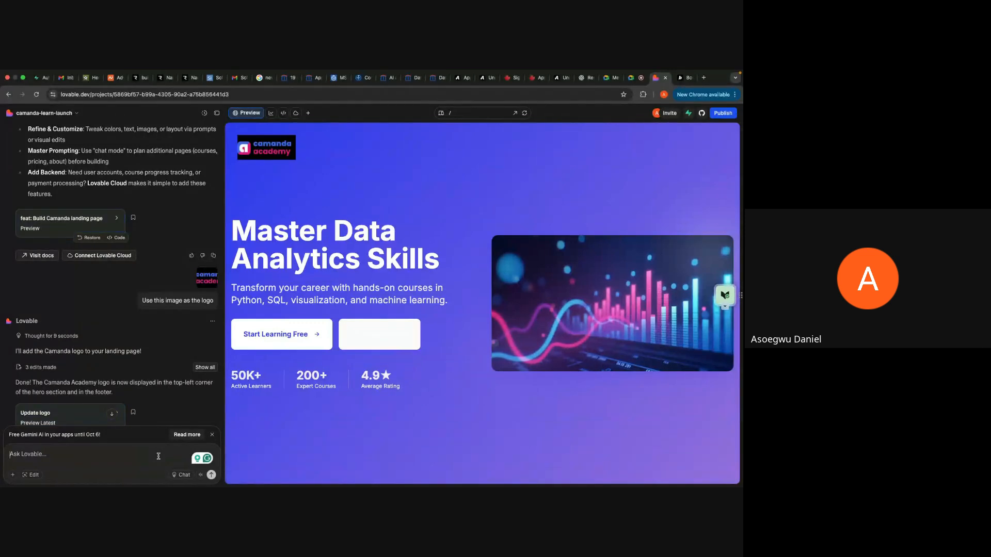
Step: Ask Lovable to restyle the added logo with the prompt "Blend the logo to the page format"
scroll(128, 396, "down", 3)
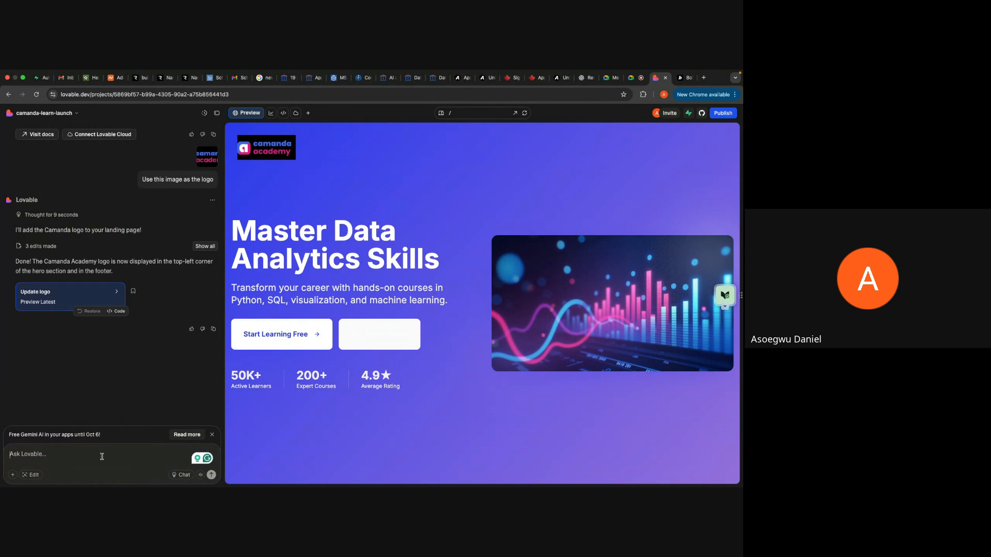
type("Blend the logo to the p")
type("age format")
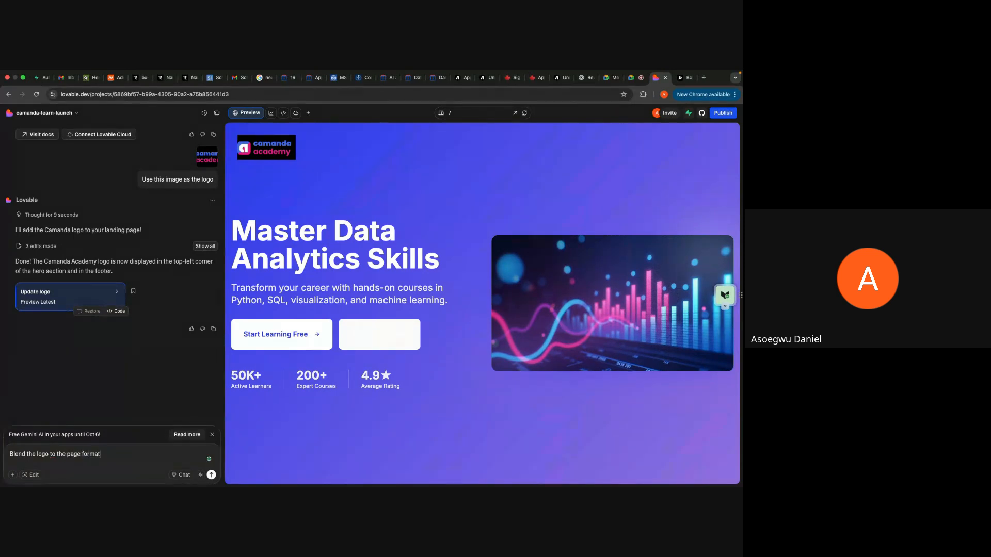
key("Return")
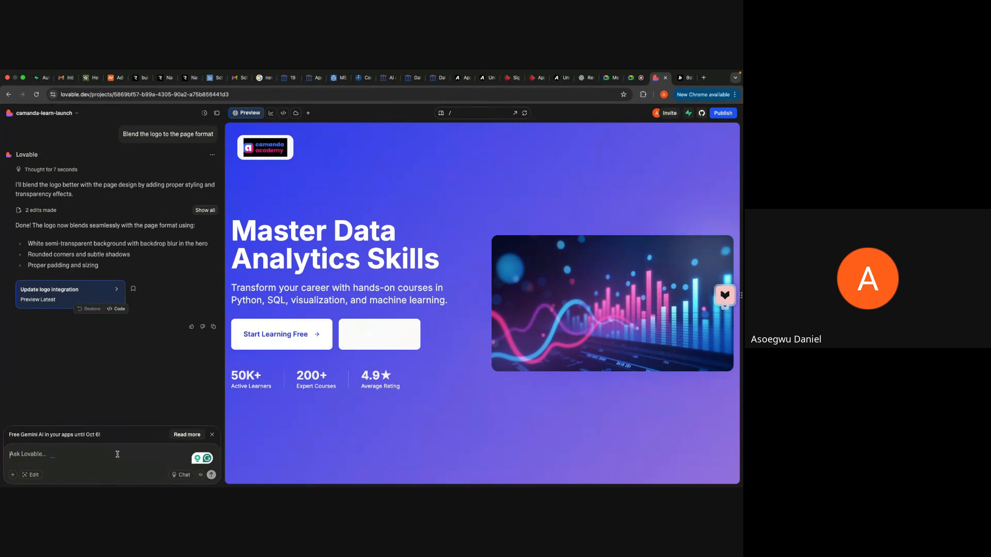
Step: Submit the prompt "Build a modules page for different courses, where users can see their course"
type("Buid")
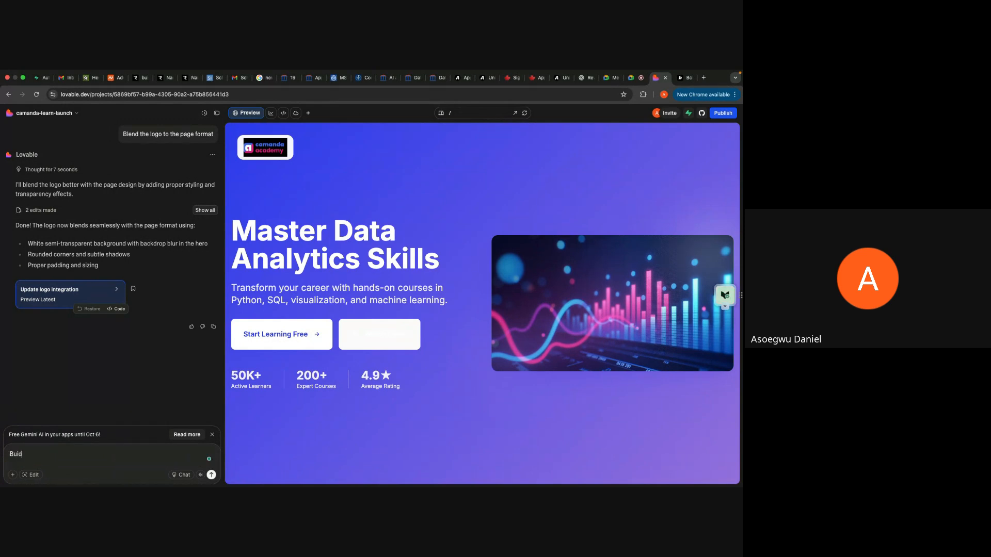
key("BackSpace")
type("ld a modules page for different course ")
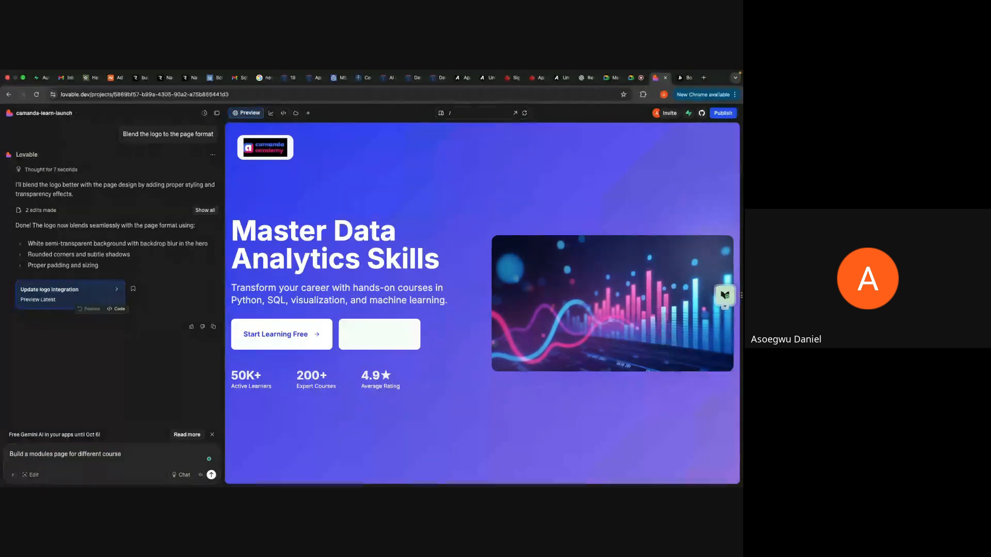
type(",")
key("BackSpace")
type("s page for different courses, where users can see their course")
key("Return")
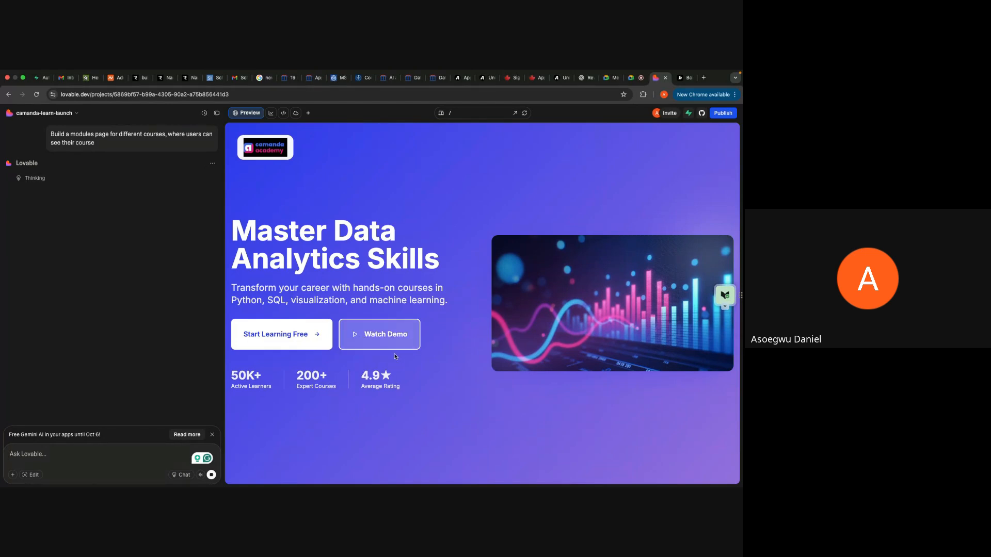
Step: Look over the landing page preview while Lovable processes the request, and allow it to enable Cloud
scroll(475, 421, "down", 10)
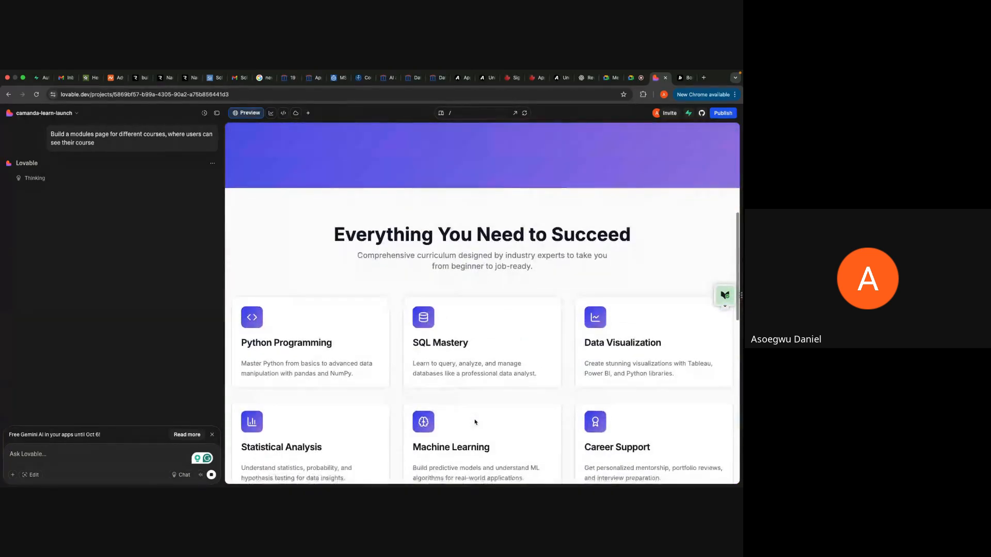
scroll(475, 422, "down", 3)
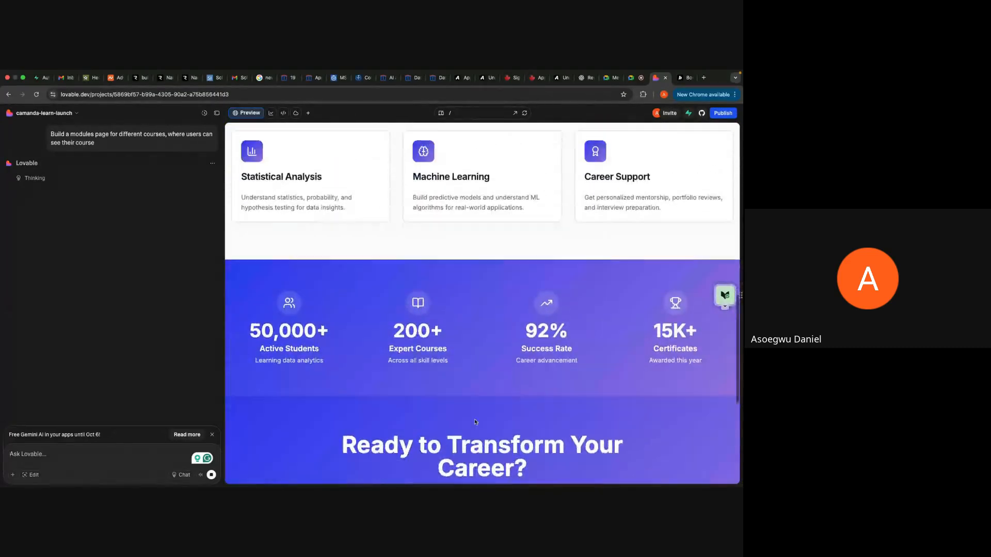
scroll(452, 289, "up", 4)
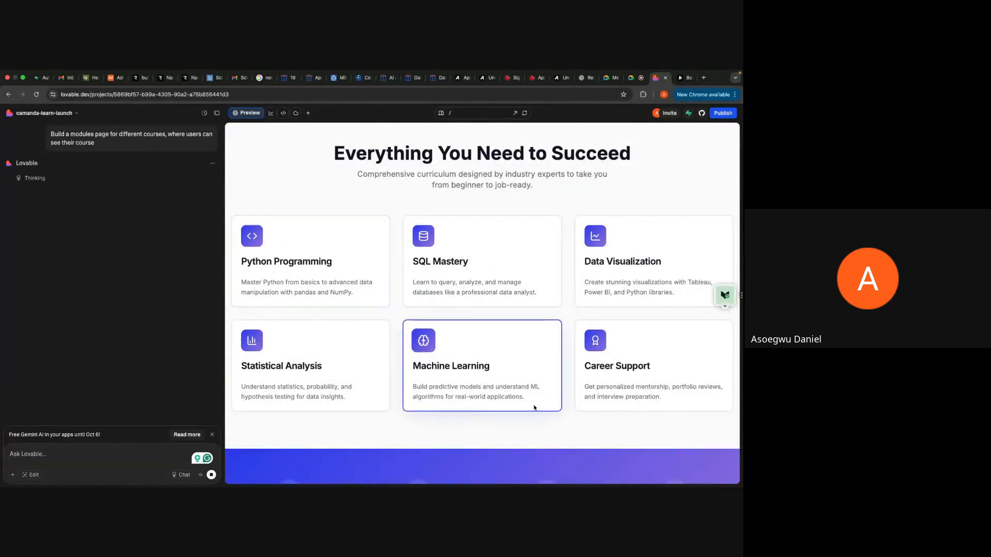
scroll(534, 408, "down", 8)
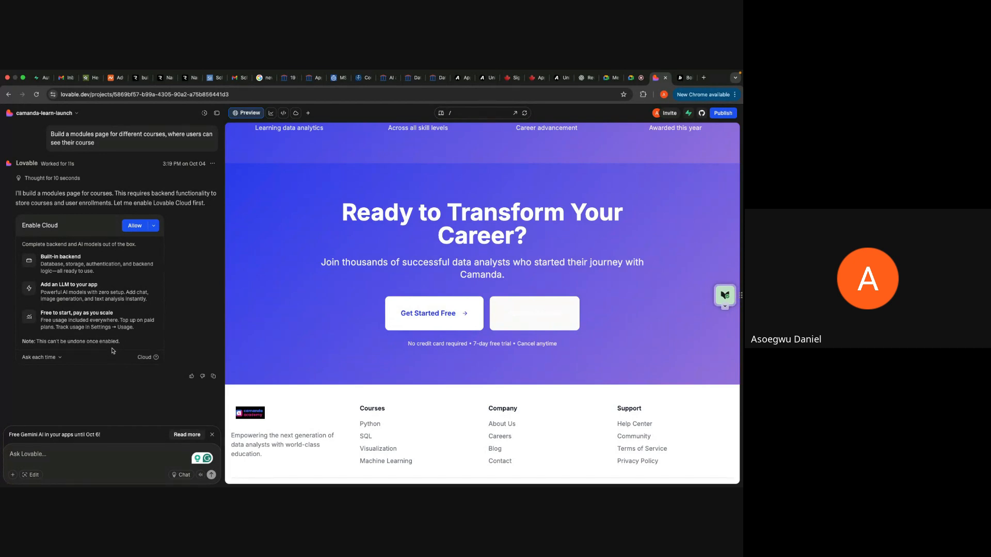
left_click(133, 226)
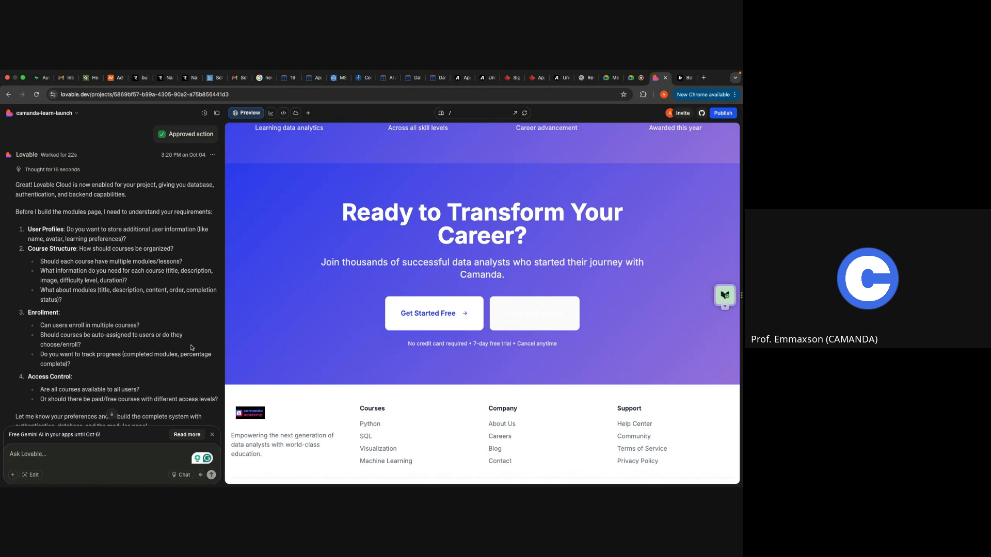
Step: Read Lovable's requirement questions on user profiles, course structure, enrollment and access control for the modules page
scroll(191, 348, "down", 4)
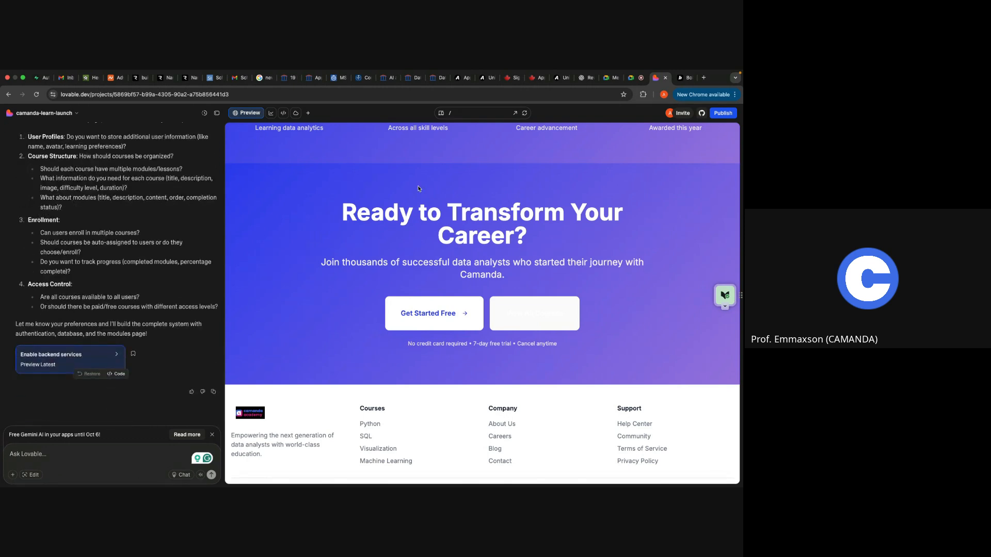
left_click(449, 114)
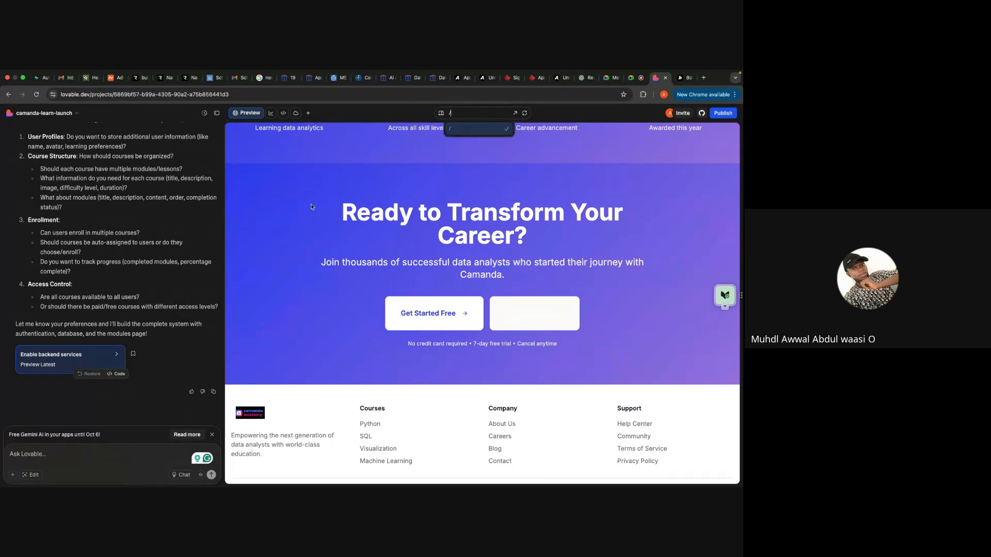
left_click(167, 291)
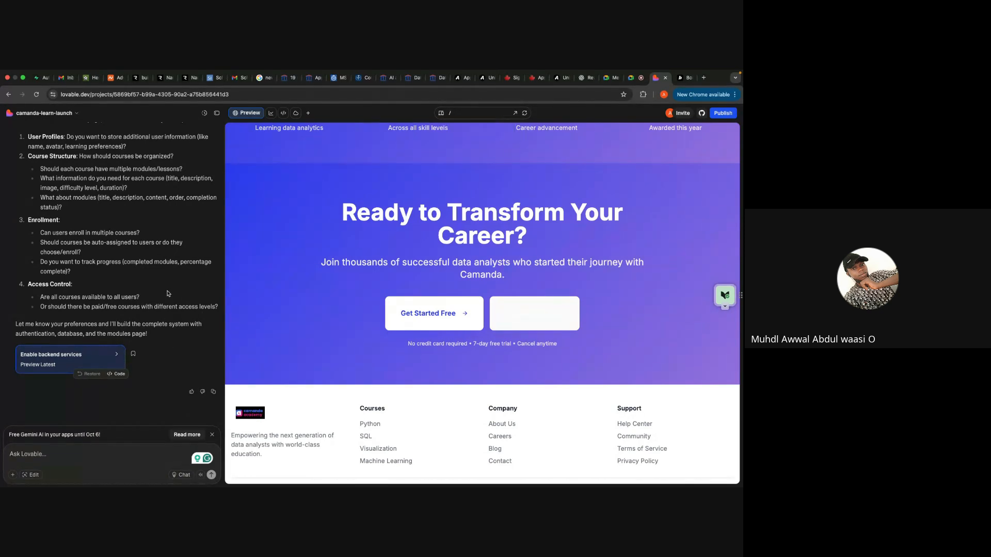
scroll(155, 299, "up", 5)
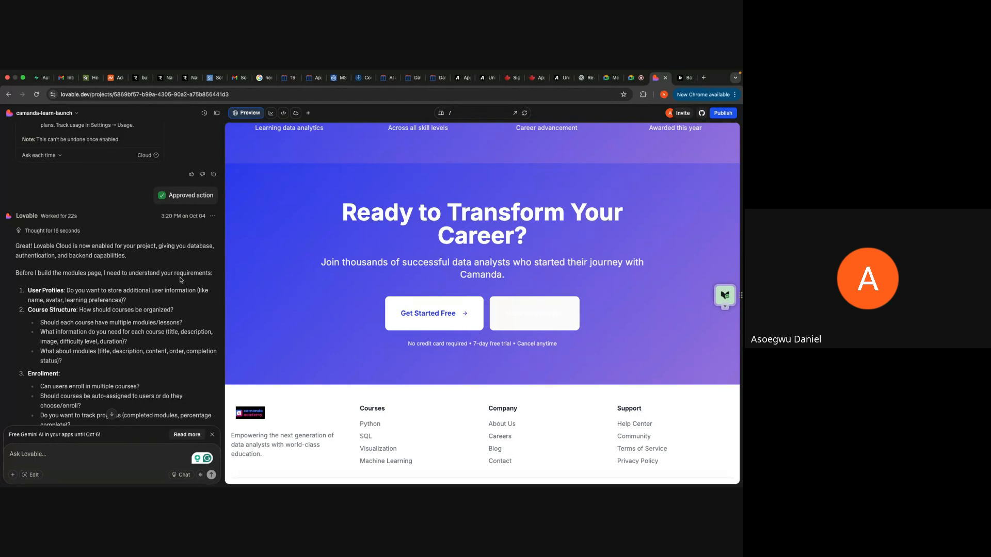
scroll(141, 304, "down", 2)
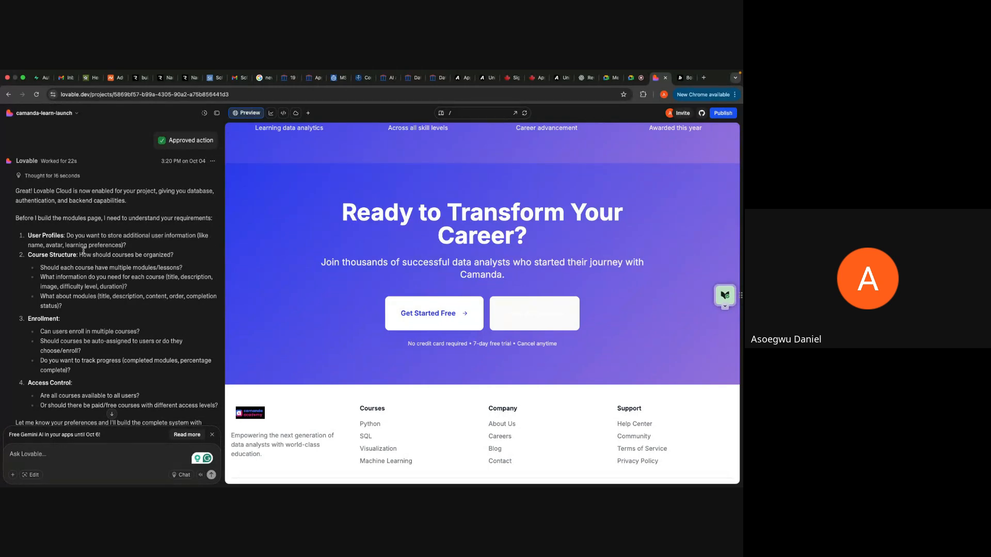
scroll(133, 251, "down", 1)
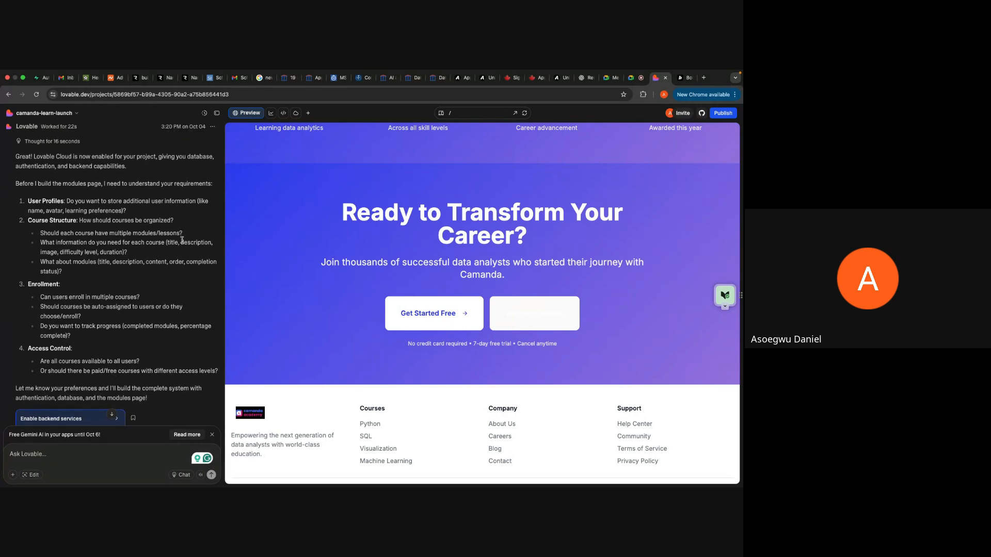
scroll(134, 316, "down", 1)
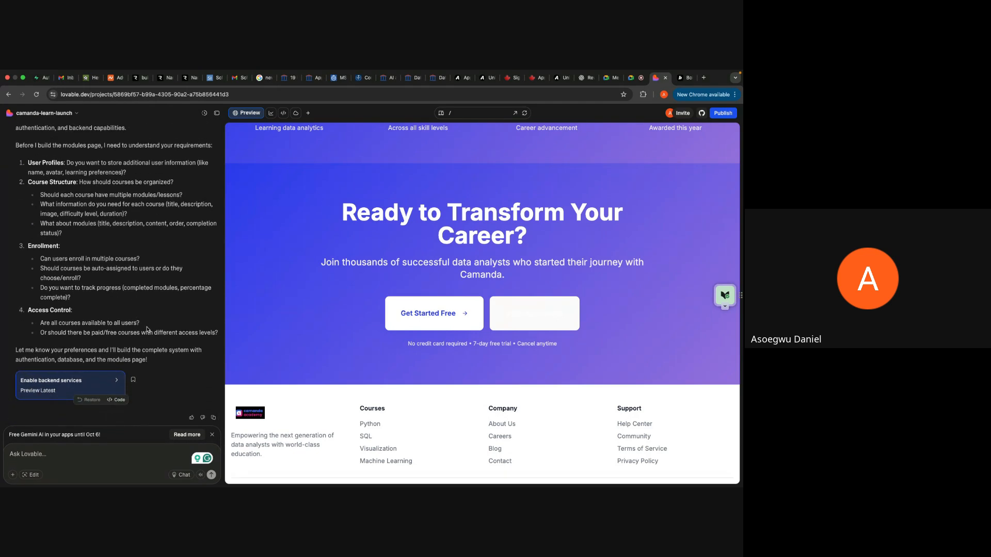
scroll(148, 281, "up", 2)
scroll(154, 283, "down", 3)
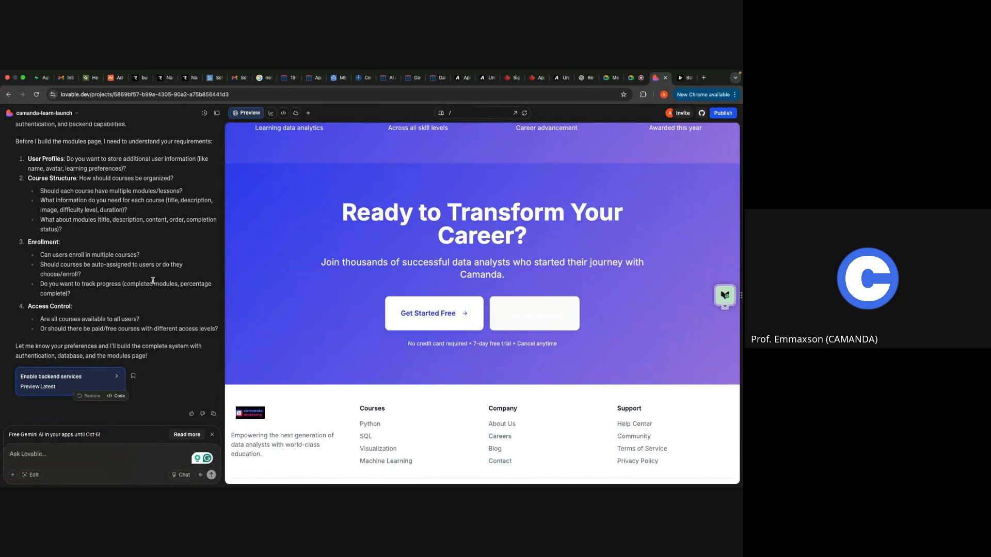
scroll(153, 281, "up", 2)
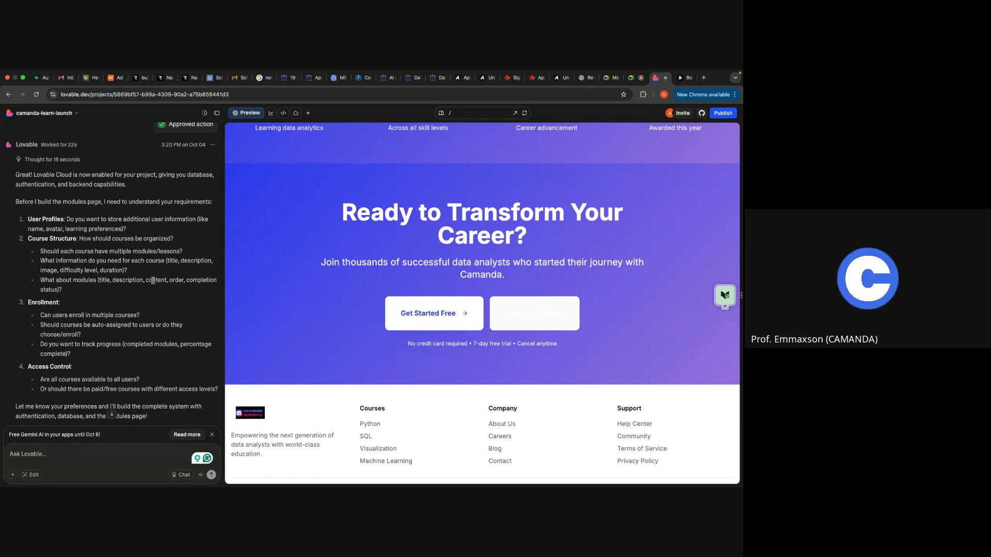
scroll(153, 281, "down", 3)
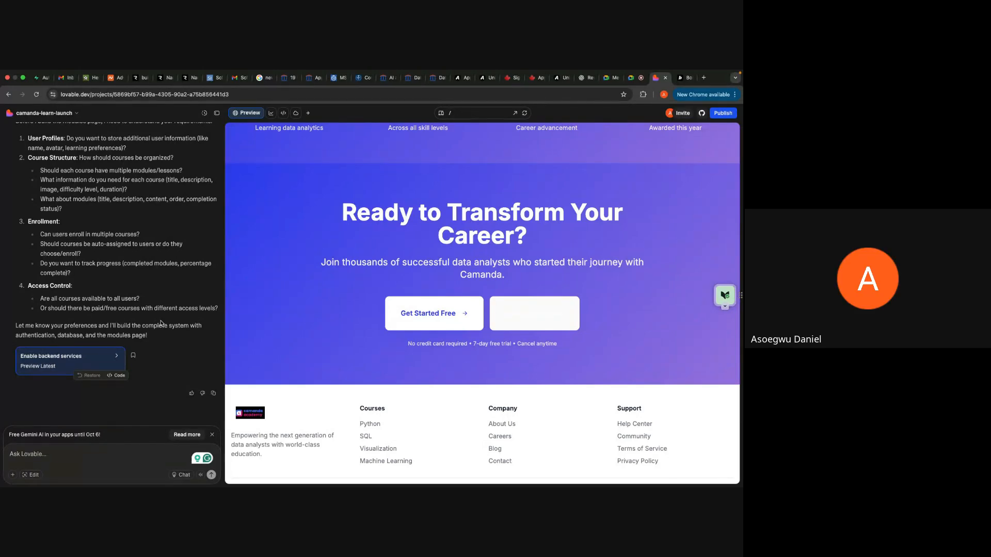
Step: Reply to Lovable's requirement questions with "Yes, apply"
left_click(119, 452)
type("Yes,")
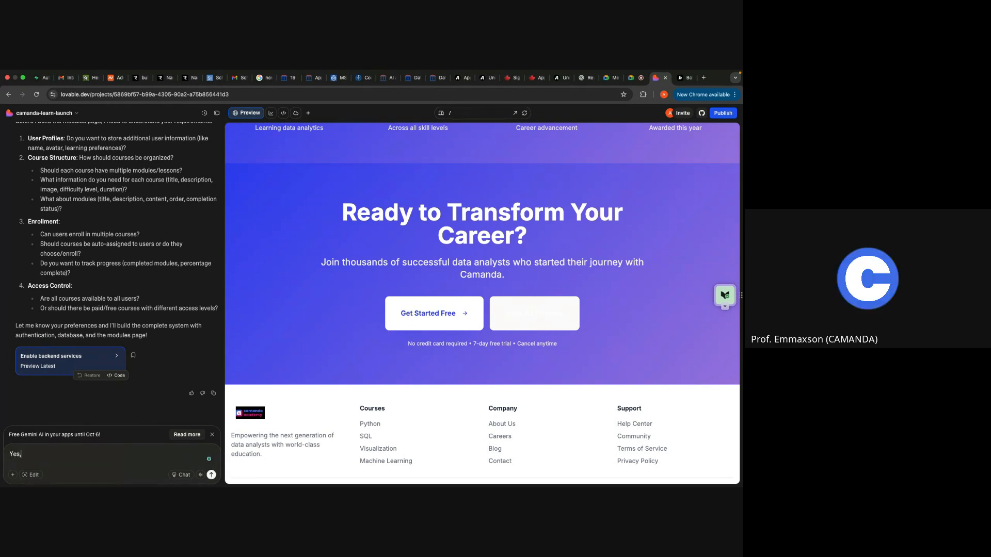
type(" apply")
key("Return")
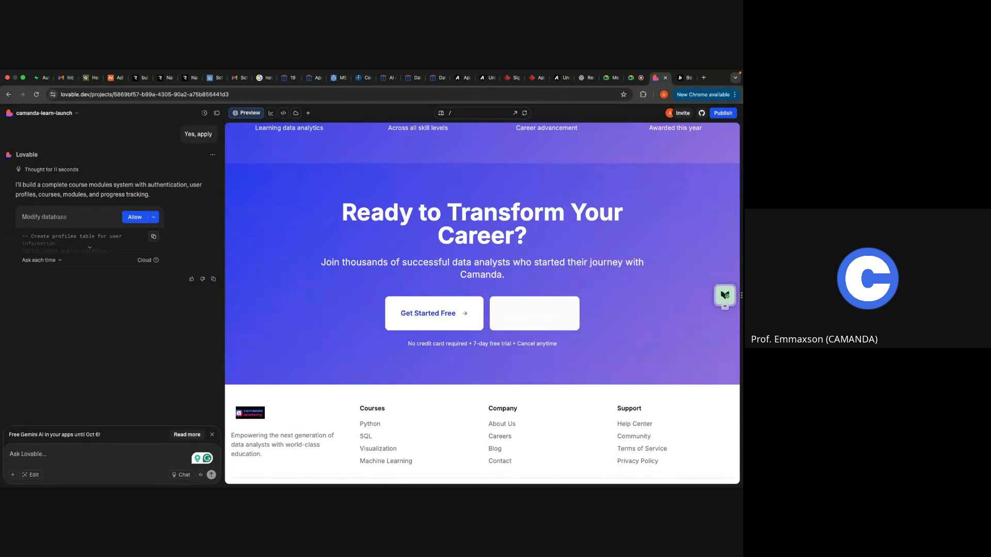
Step: Expand the SQL of the proposed database modification and look over the landing page preview up to its hero section
left_click(88, 248)
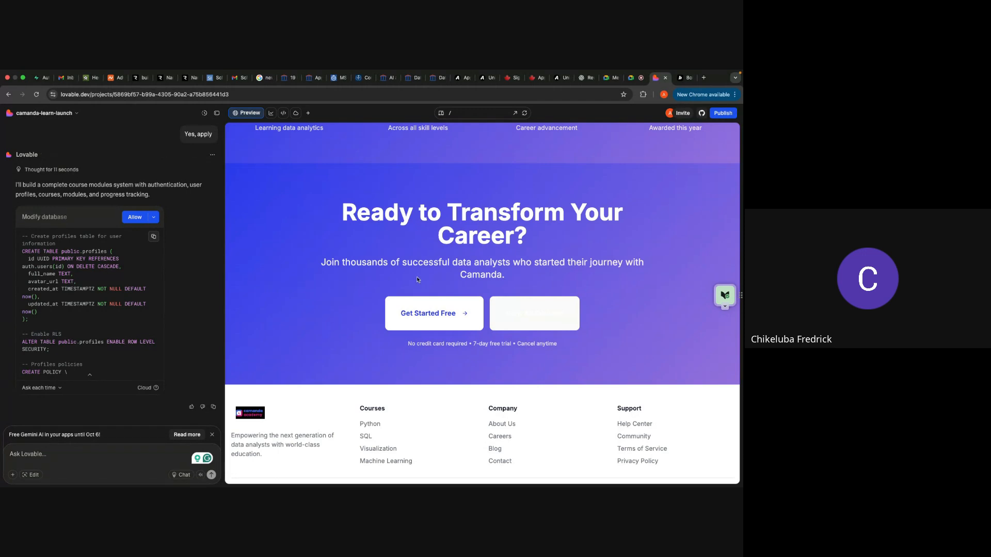
scroll(418, 280, "up", 3)
scroll(418, 280, "up", 5)
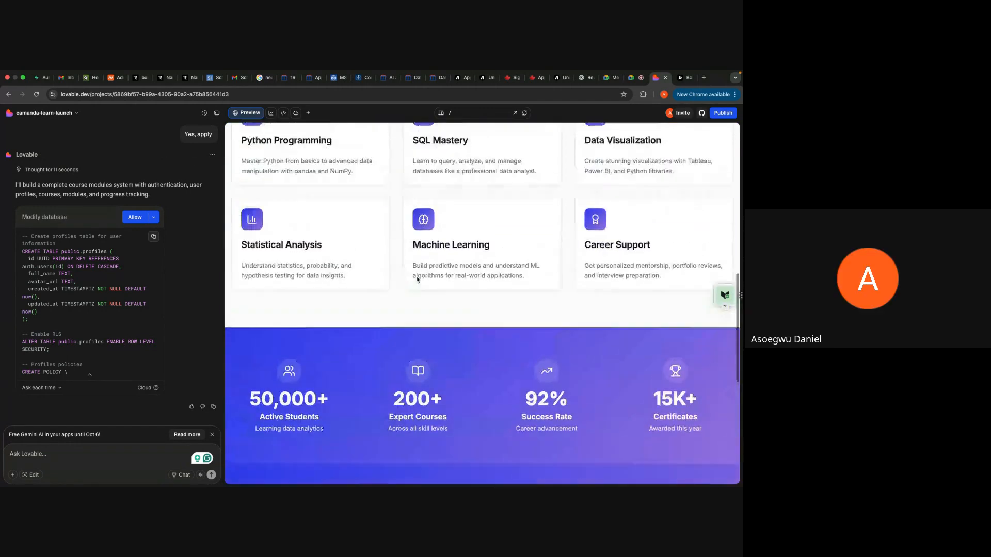
scroll(418, 280, "up", 4)
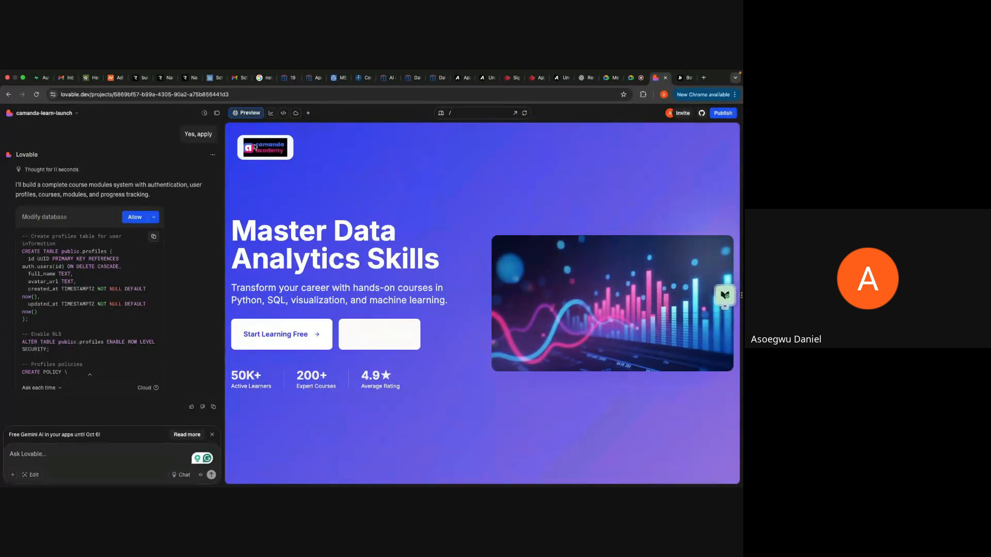
left_click(12, 476)
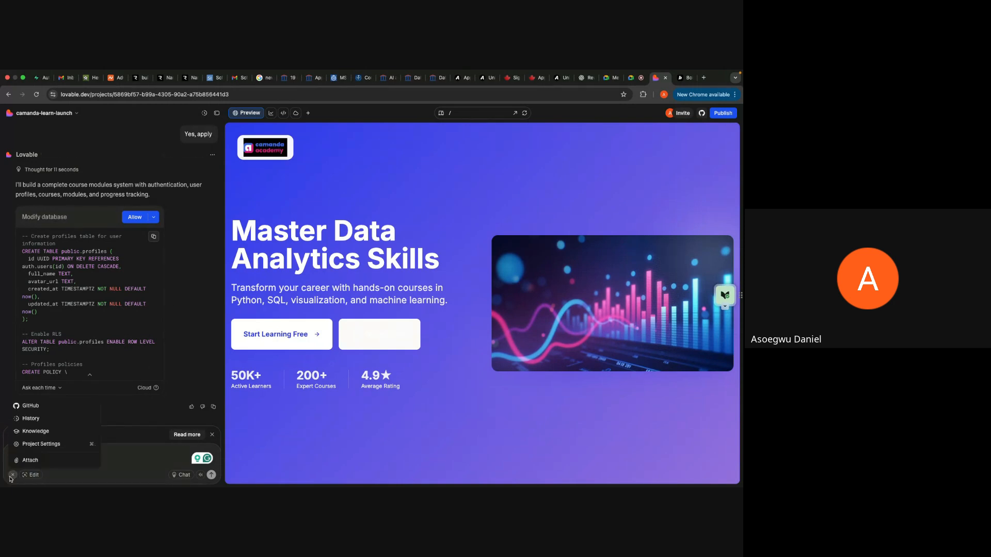
left_click(50, 464)
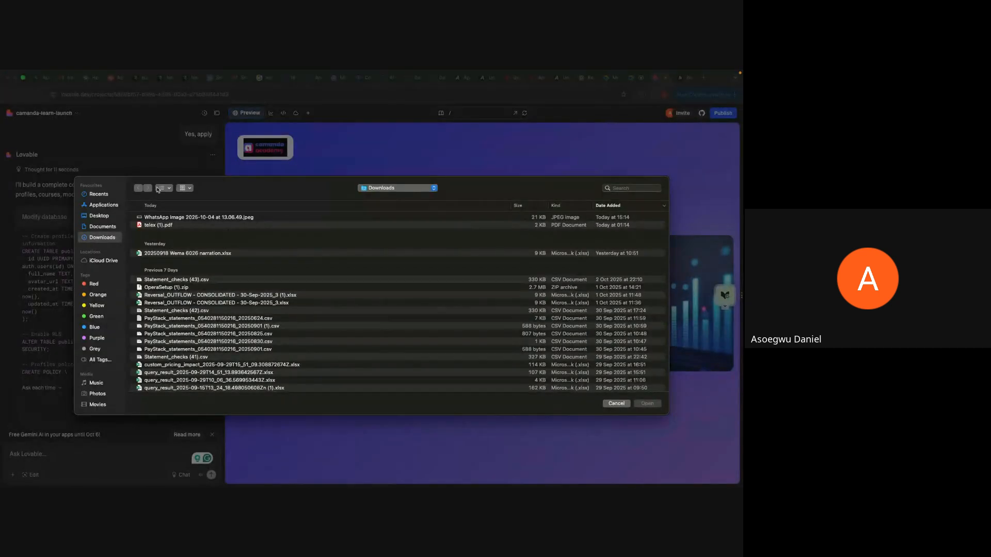
left_click(616, 403)
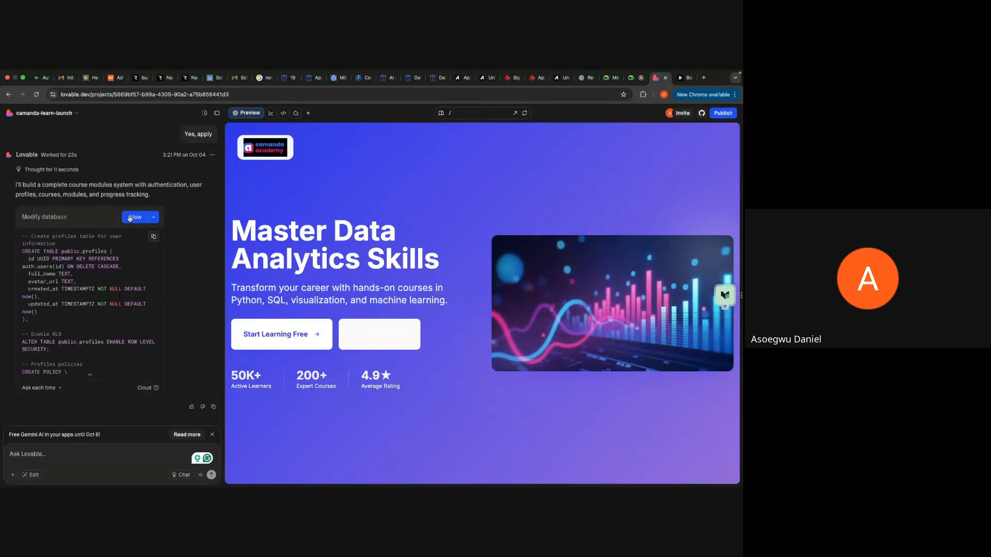
Step: Allow the database modification and read through its SQL for the profiles, courses, modules, enrollments and module progress tables
left_click(130, 218)
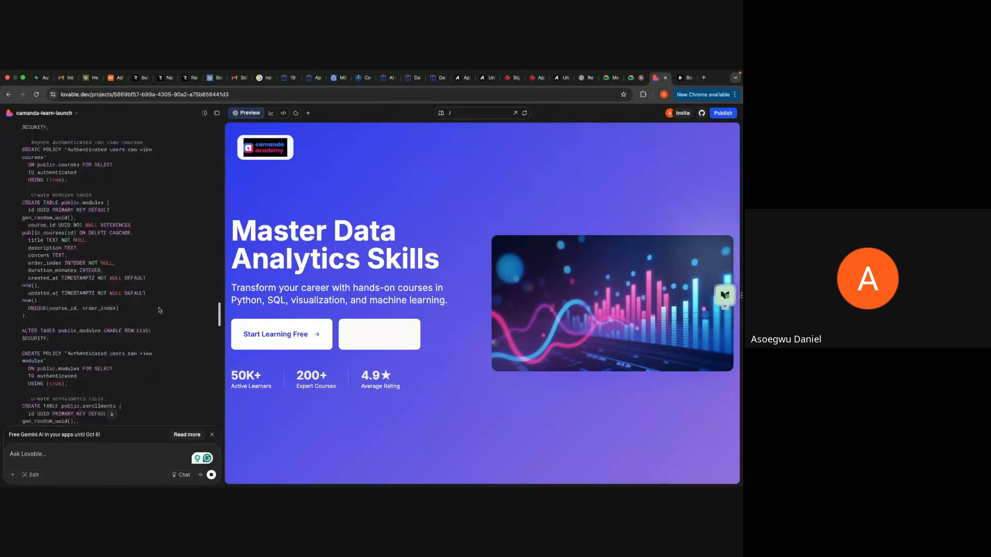
scroll(160, 319, "down", 13)
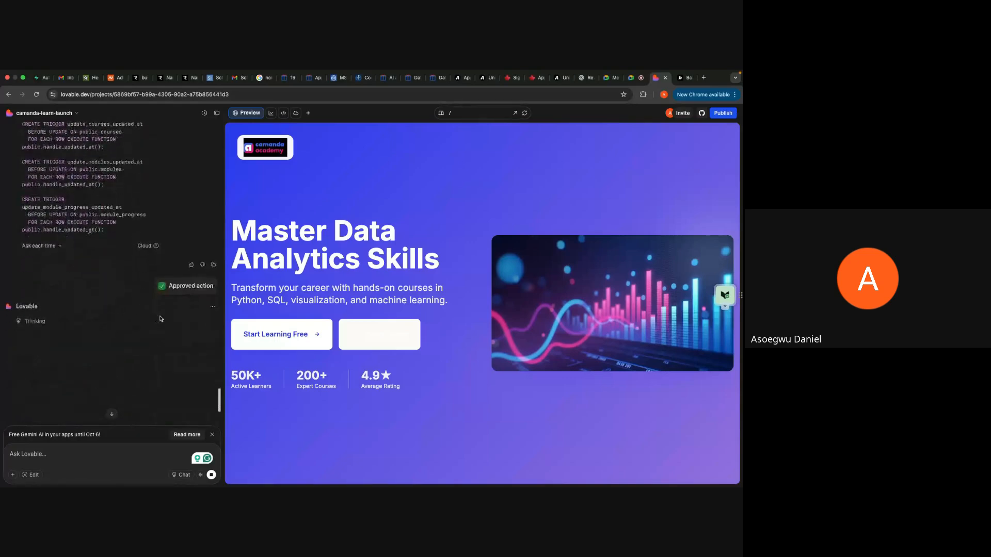
scroll(173, 189, "up", 3)
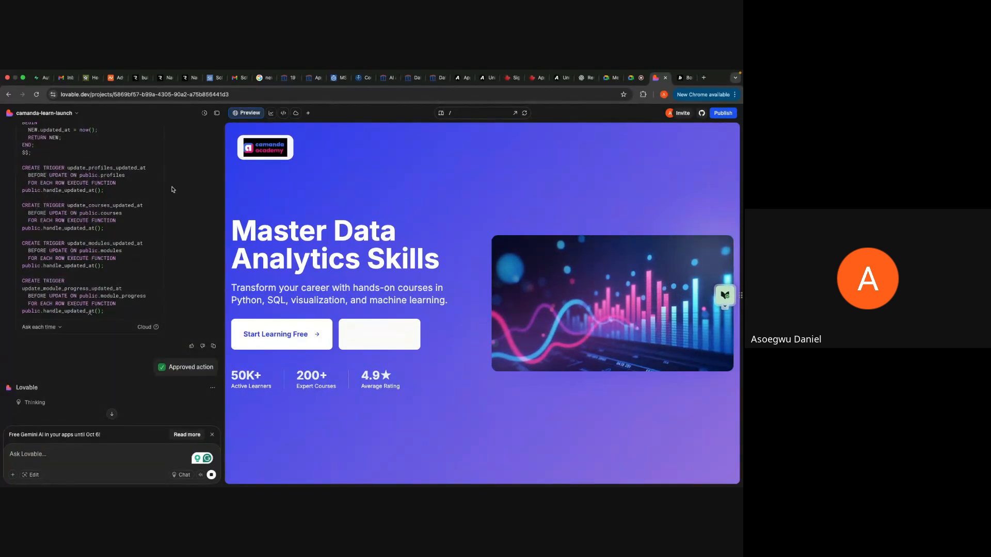
scroll(173, 189, "up", 8)
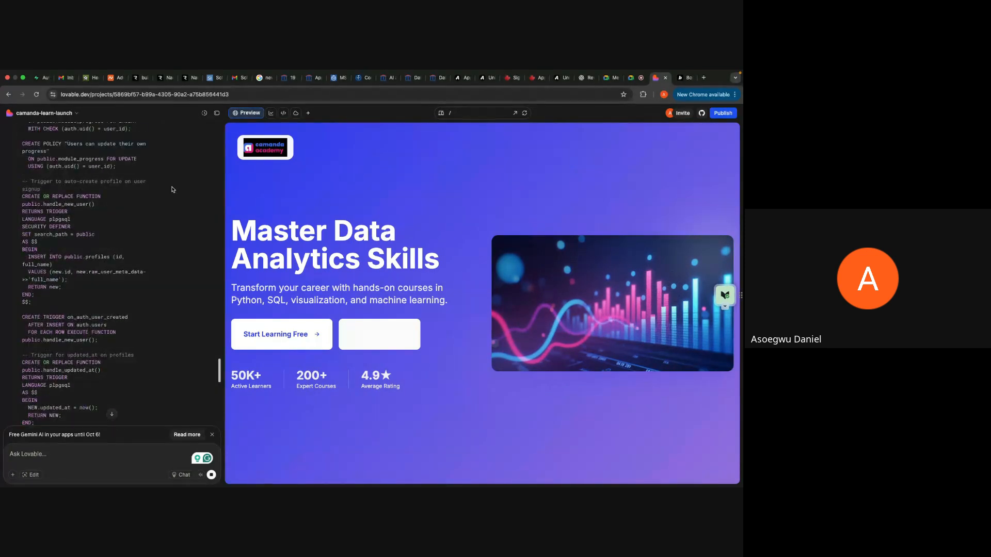
scroll(85, 200, "up", 7)
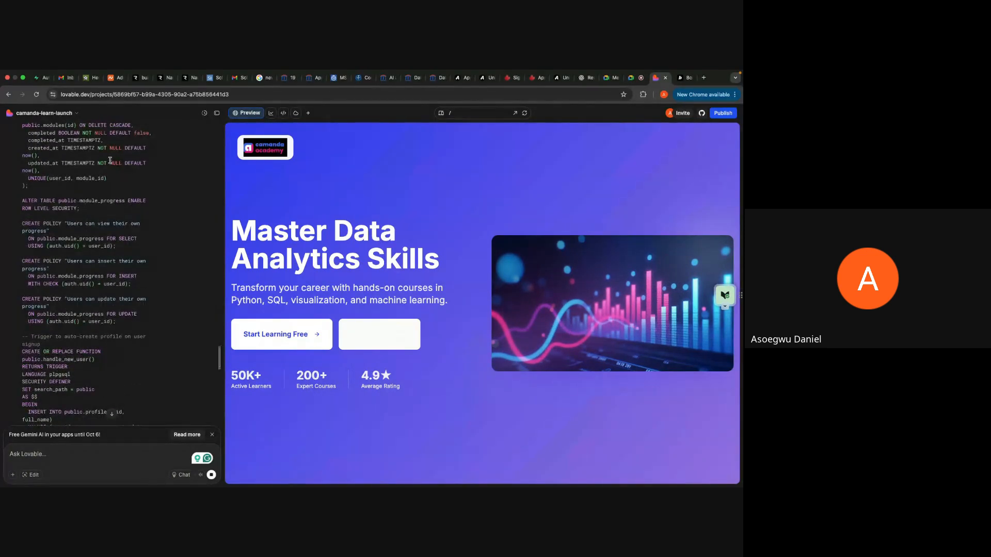
scroll(111, 162, "up", 8)
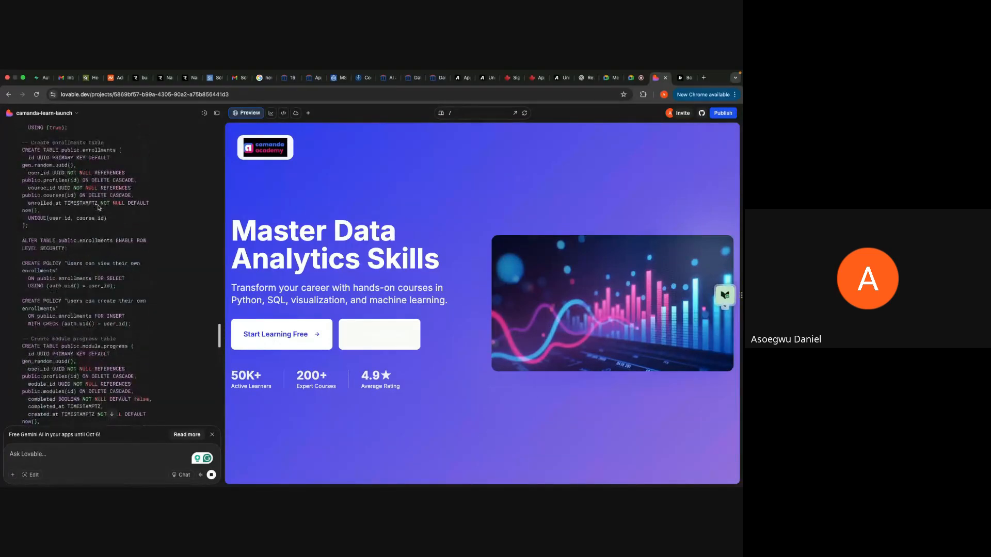
scroll(98, 207, "up", 10)
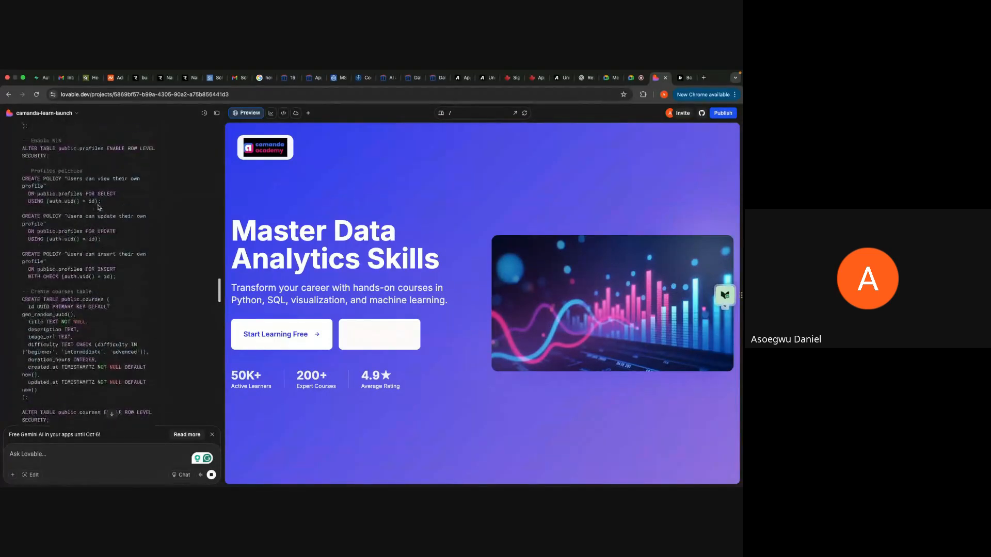
scroll(98, 207, "up", 3)
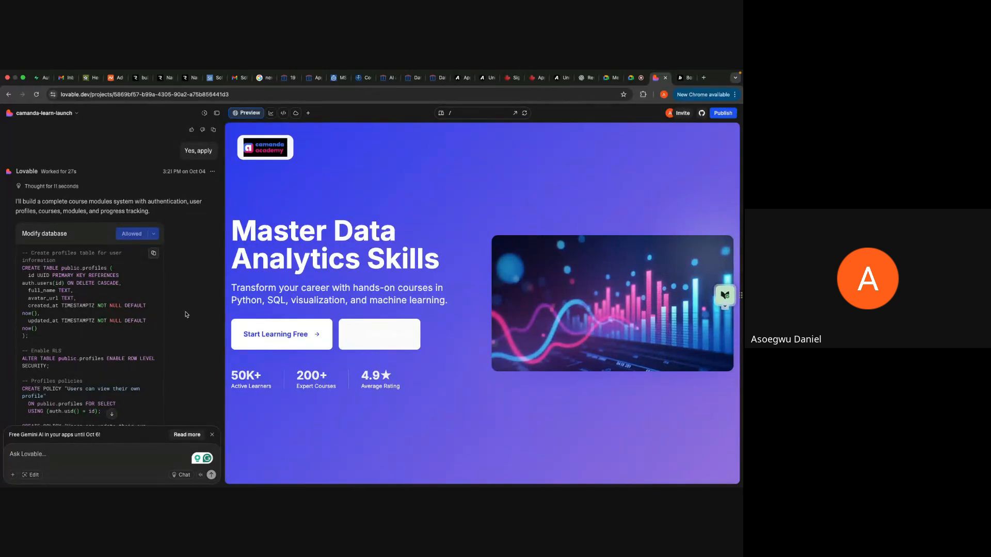
Step: Allow the database change that fixes the handle_updated_at search path, and approve the request to add data
scroll(187, 314, "down", 5)
scroll(186, 314, "down", 15)
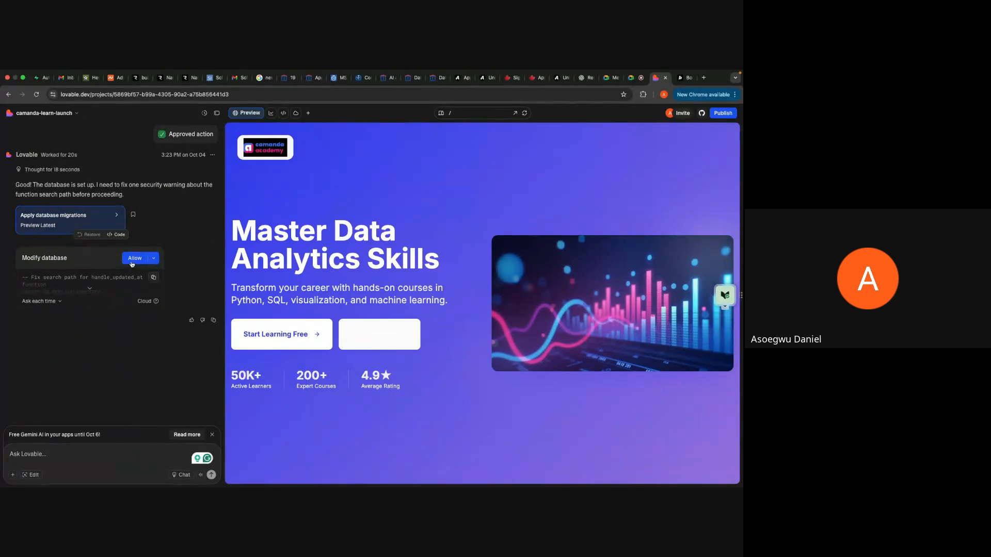
left_click(134, 258)
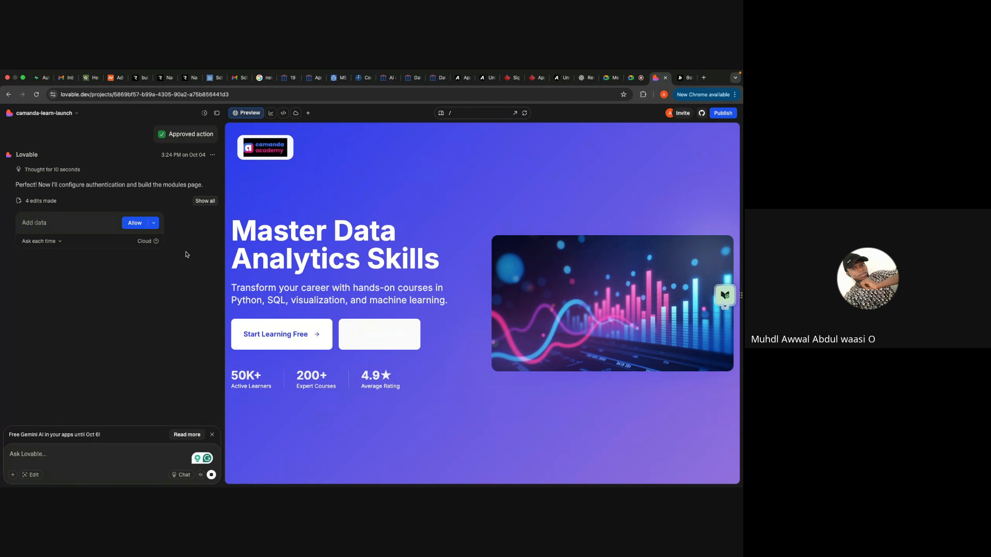
left_click(135, 223)
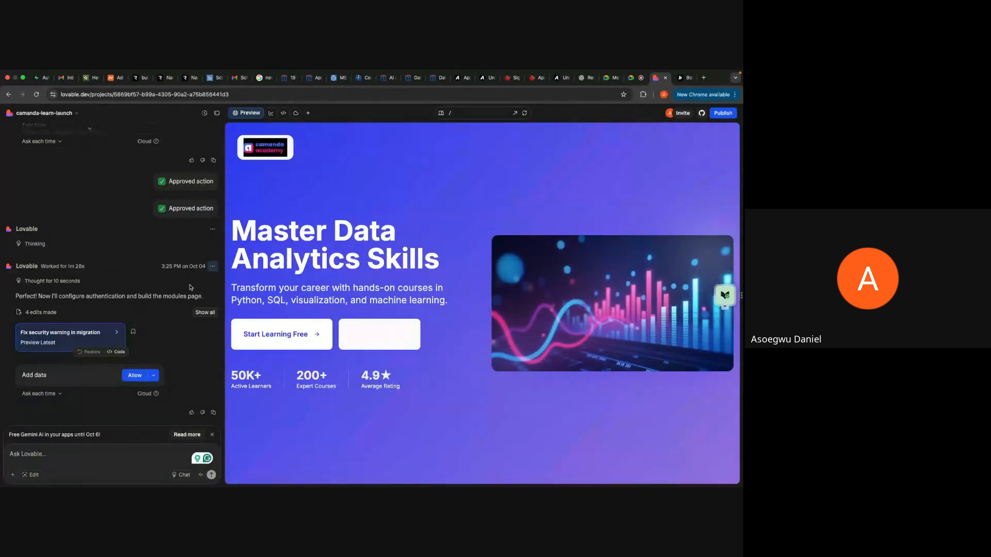
scroll(152, 366, "down", 1)
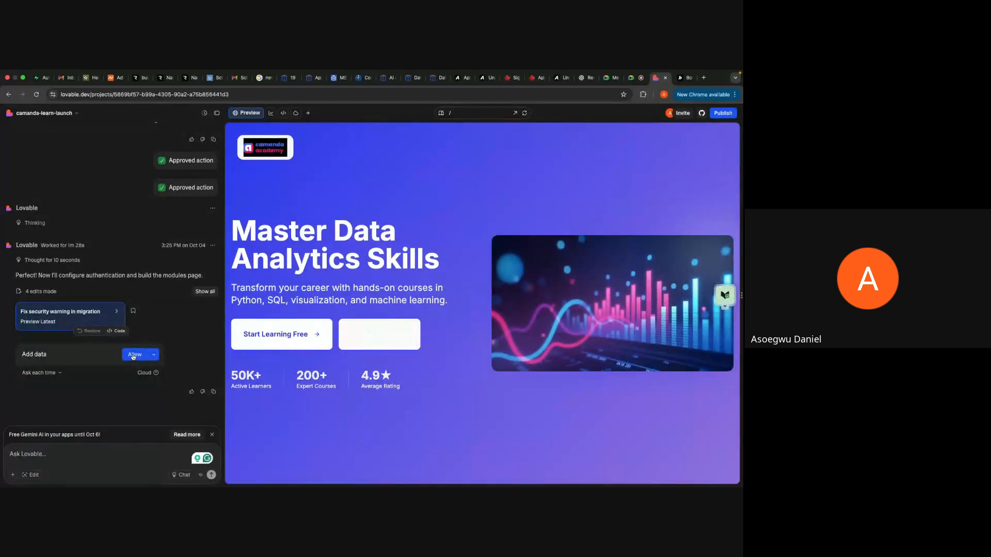
left_click(133, 355)
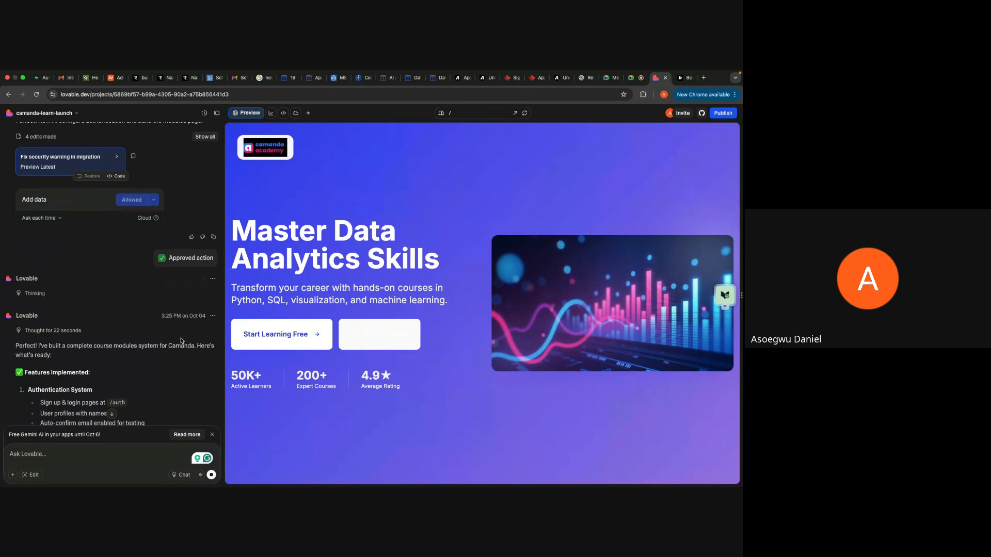
Step: Read Lovable's summary of the database setup, authentication system, modules page, key features and getting-started instructions
scroll(150, 373, "down", 2)
scroll(150, 372, "down", 6)
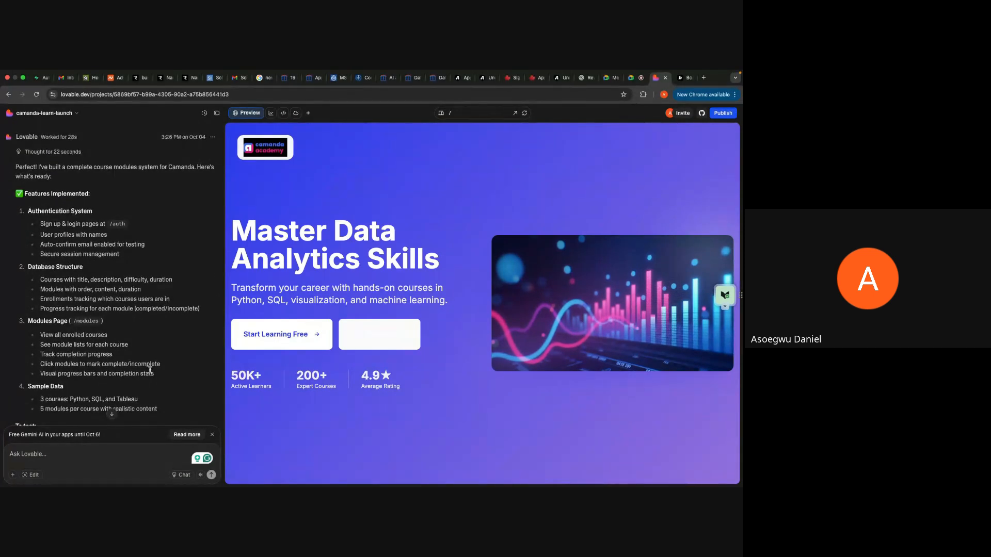
scroll(150, 370, "down", 8)
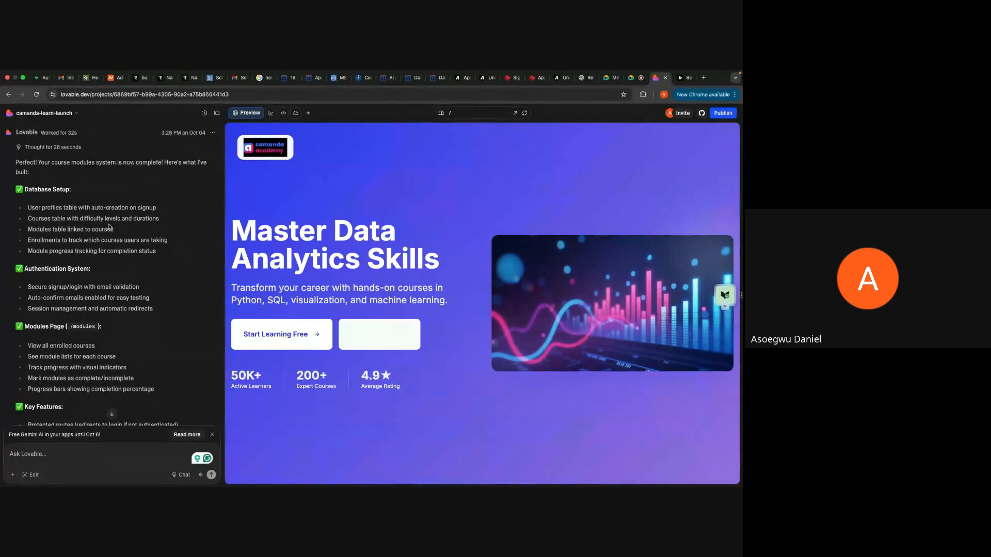
scroll(44, 190, "up", 1)
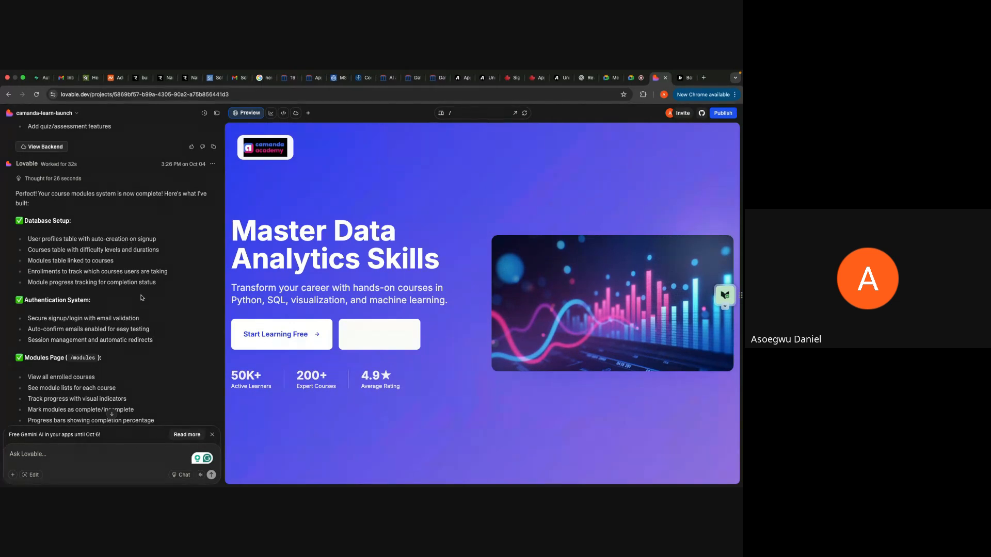
scroll(124, 289, "down", 3)
scroll(109, 285, "down", 5)
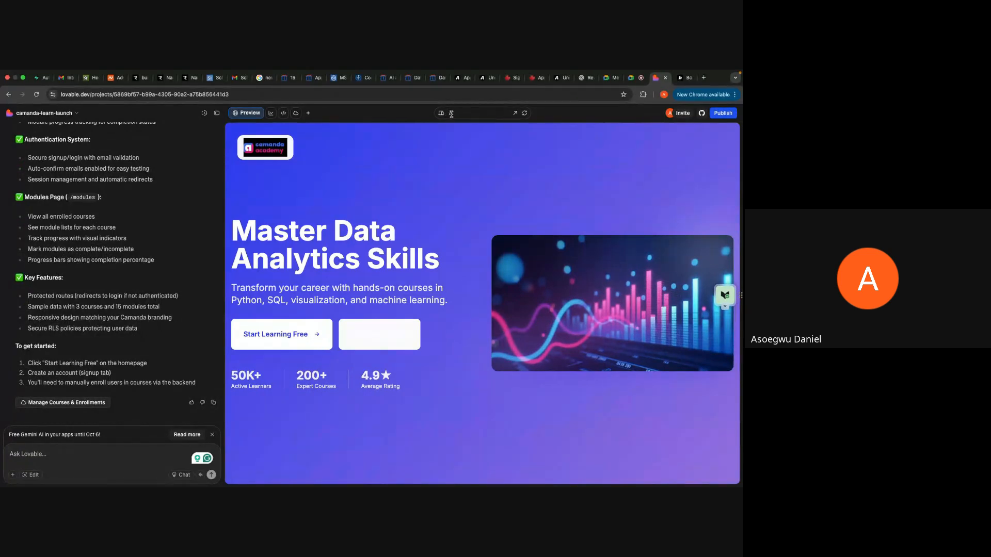
Step: Open the /modules route in the preview and switch the Welcome to Camanda form to Sign Up
left_click(448, 113)
left_click(464, 154)
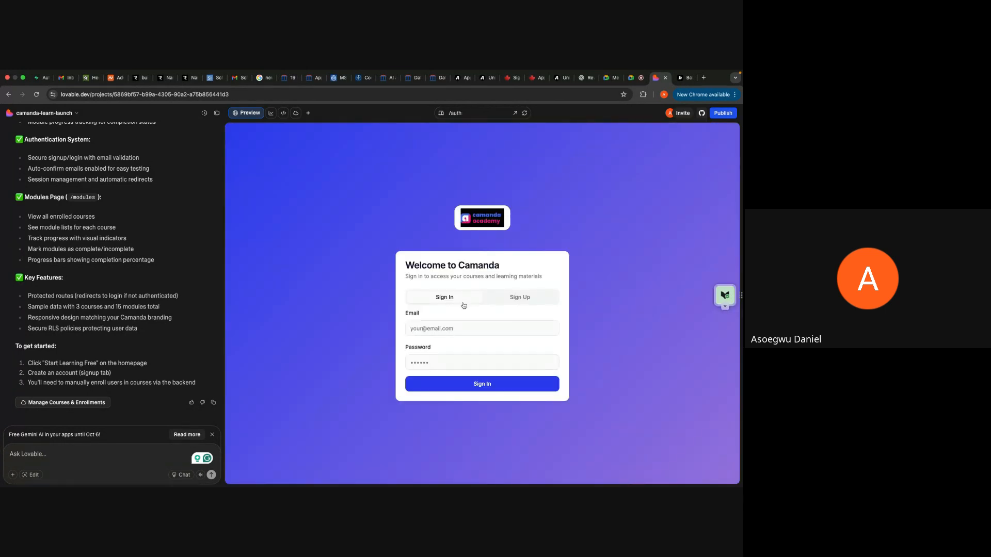
left_click(516, 298)
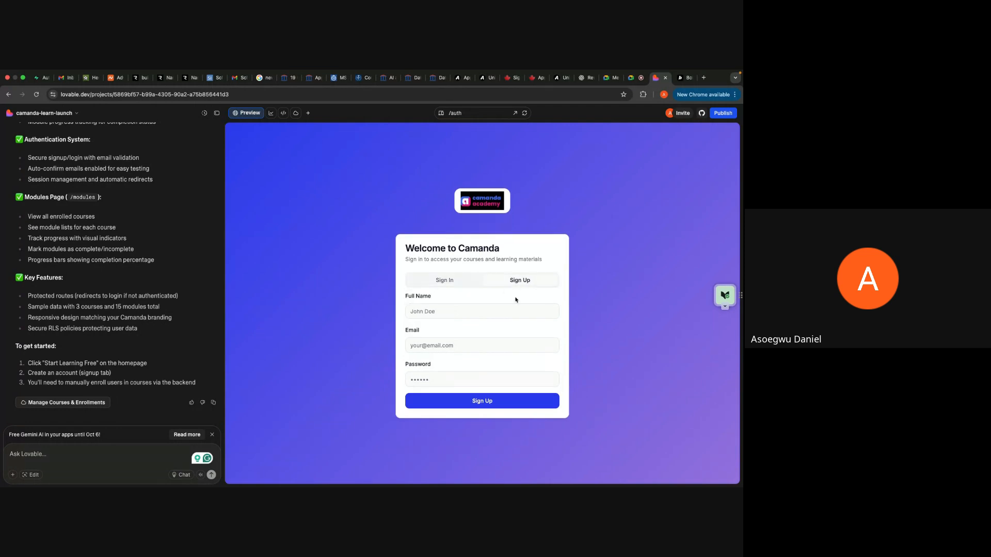
Step: Create an account with the autofilled full name and email and an account password, and dismiss the browser's offer to save the password
left_click(476, 308)
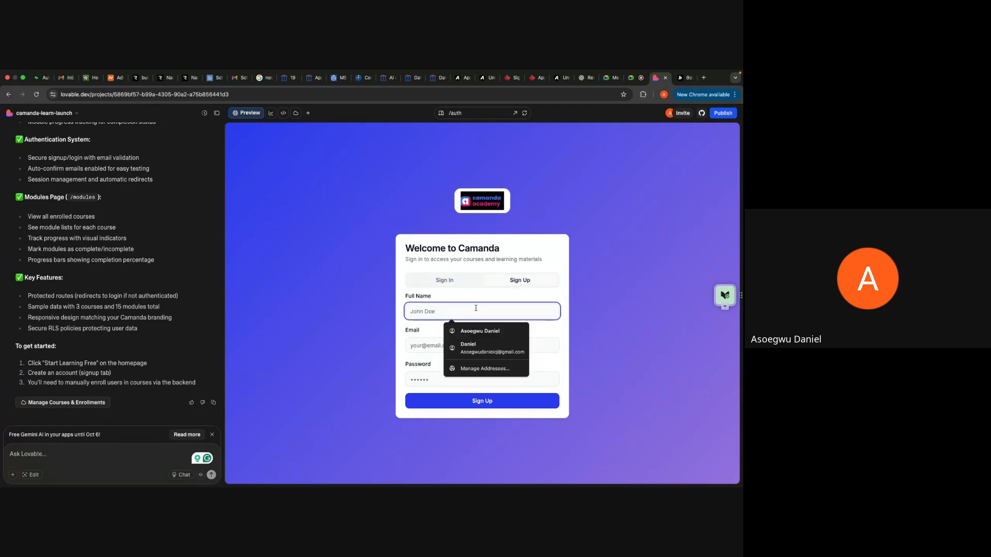
left_click(480, 331)
left_click(490, 345)
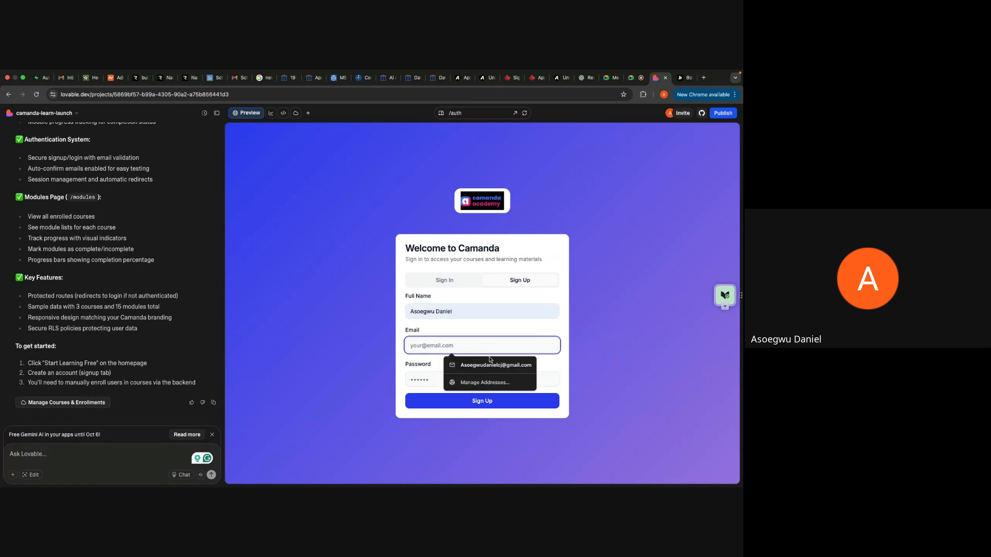
left_click(490, 364)
left_click(481, 374)
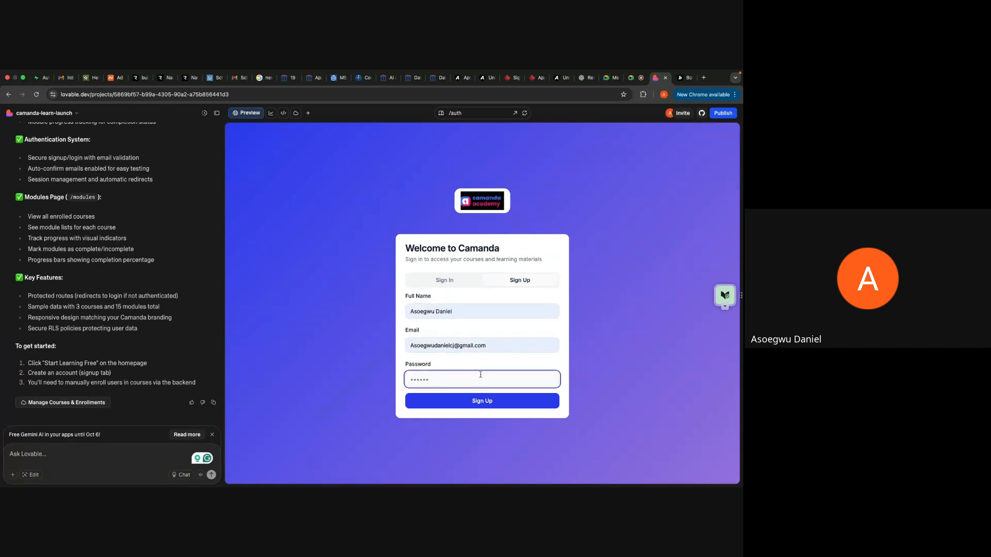
type("••")
left_click(501, 400)
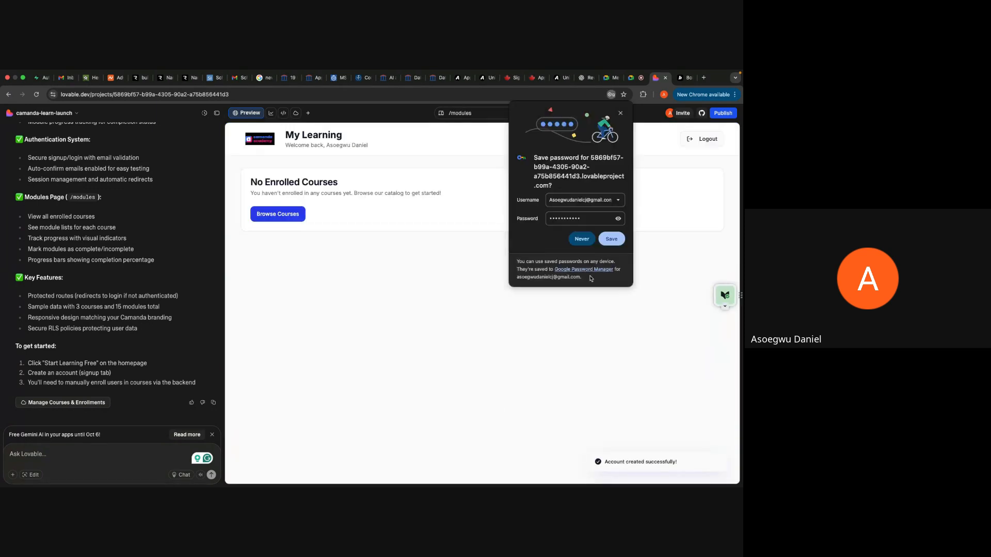
left_click(620, 113)
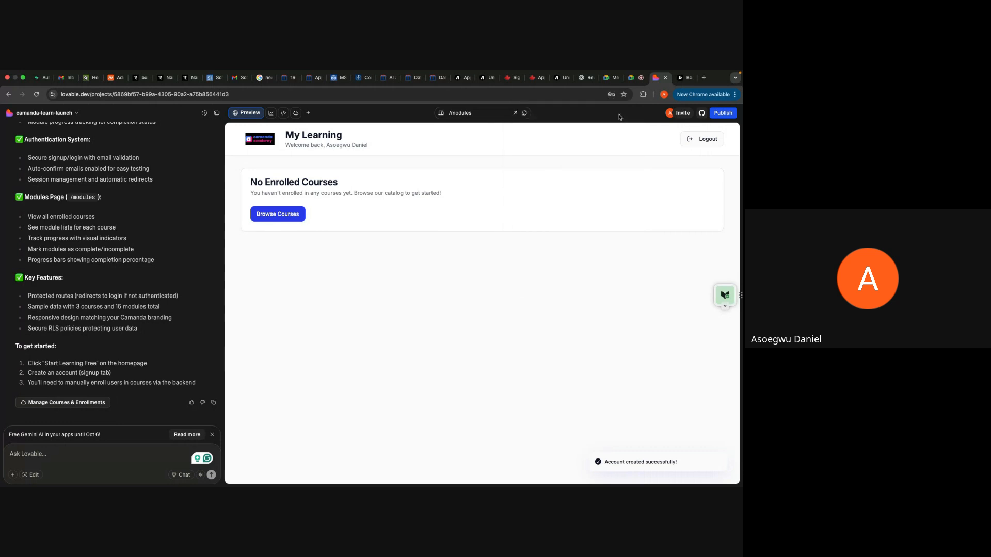
Step: Try to browse the course catalog from the My Learning page, and open the /auth route in the preview
left_click(290, 218)
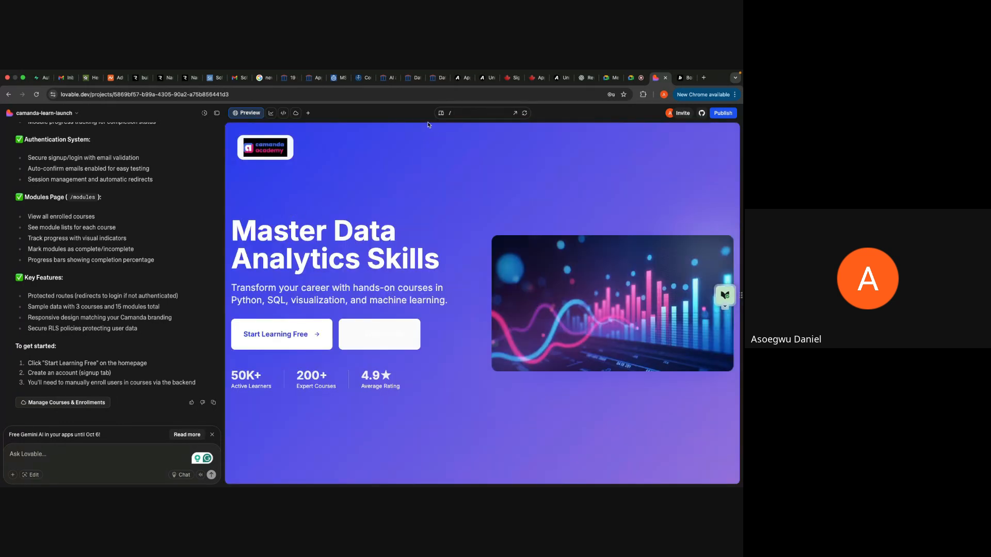
left_click(452, 113)
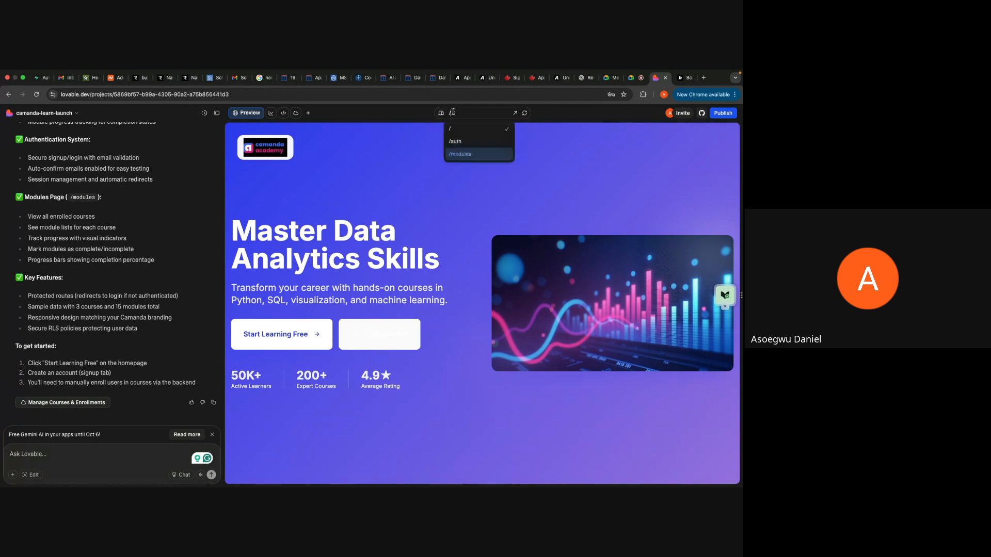
left_click(474, 143)
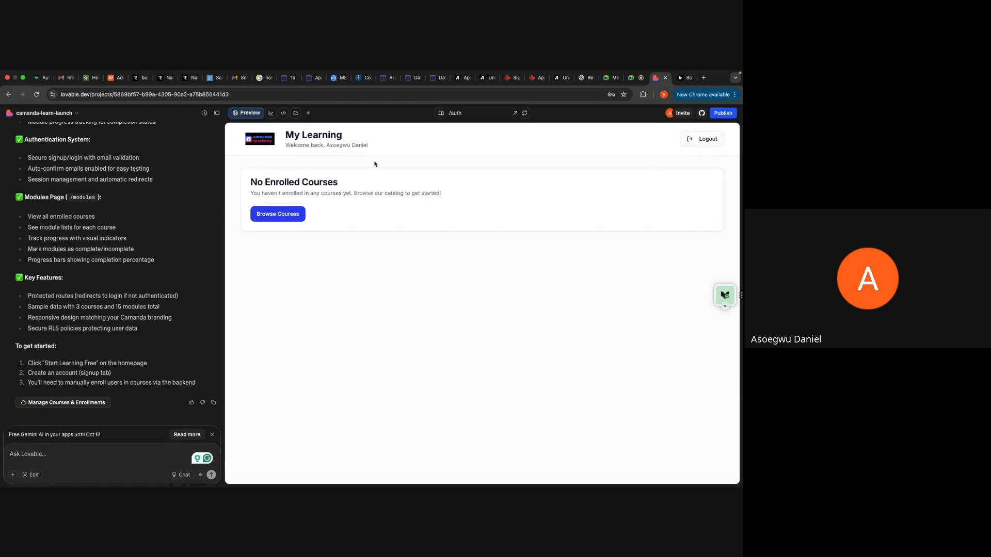
Step: Test the Browse Courses action on the My Learning page twice, and return the preview to the /modules route
left_click(295, 218)
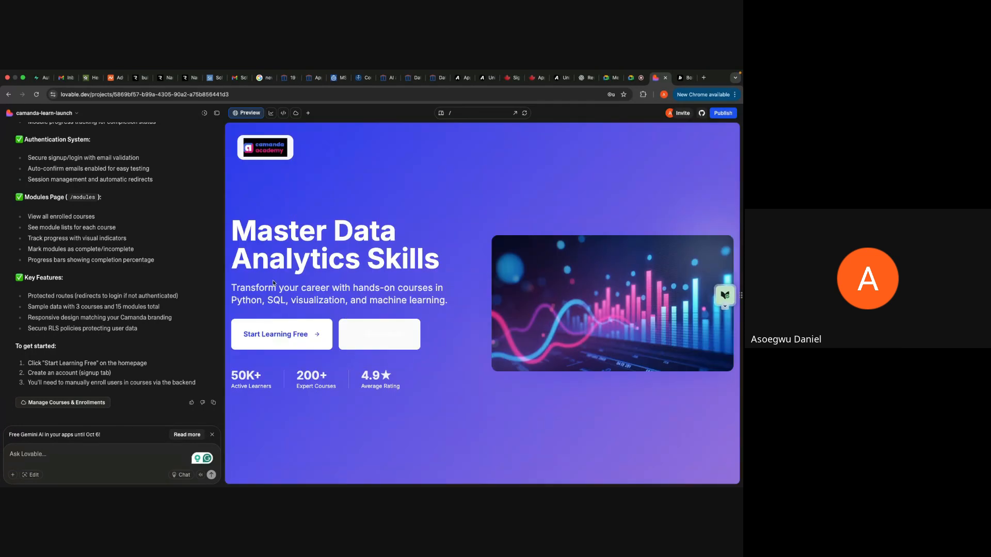
left_click(448, 113)
left_click(457, 150)
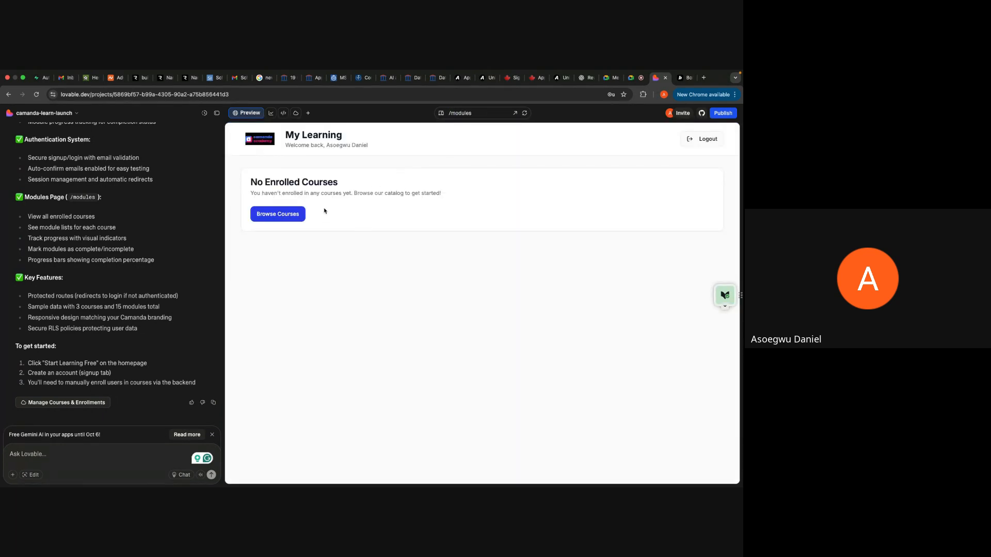
left_click(294, 215)
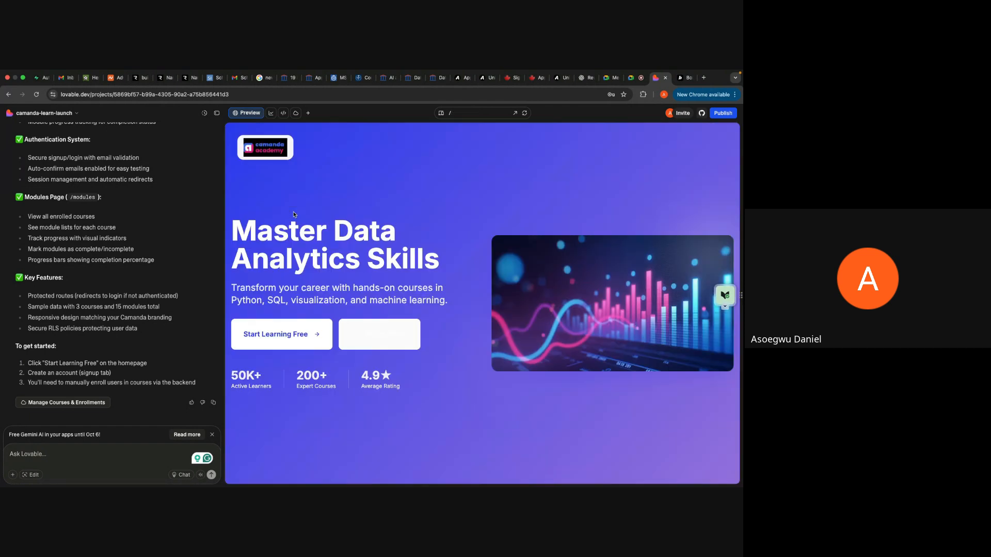
left_click(451, 112)
left_click(470, 154)
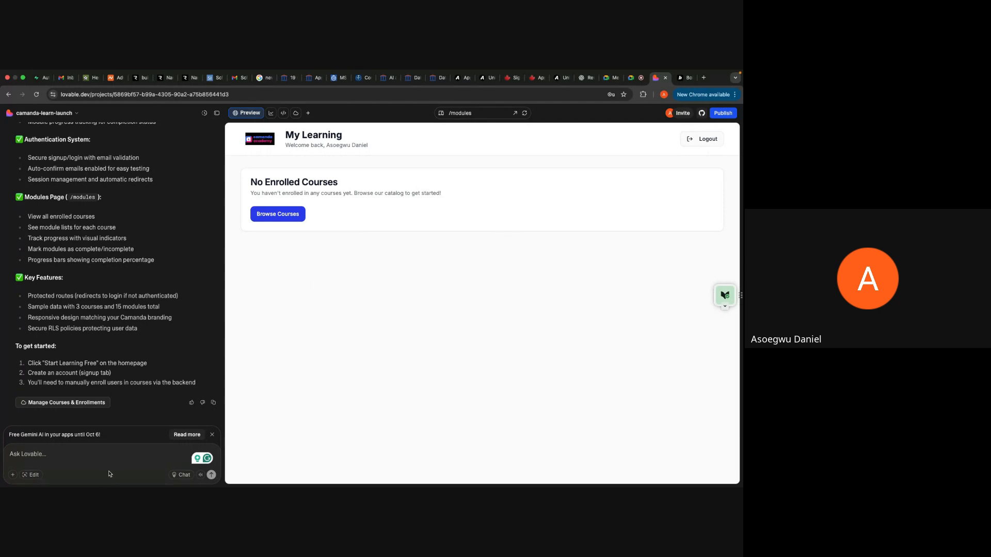
Step: Prompt Lovable with "Using dummy course, make browse courses live"
left_click(64, 452)
key("Caps_Lock")
type("Cre")
key("BackSpace")
key("BackSpace")
key("BackSpace")
key("Caps_Lock")
type("Using dummy course, m")
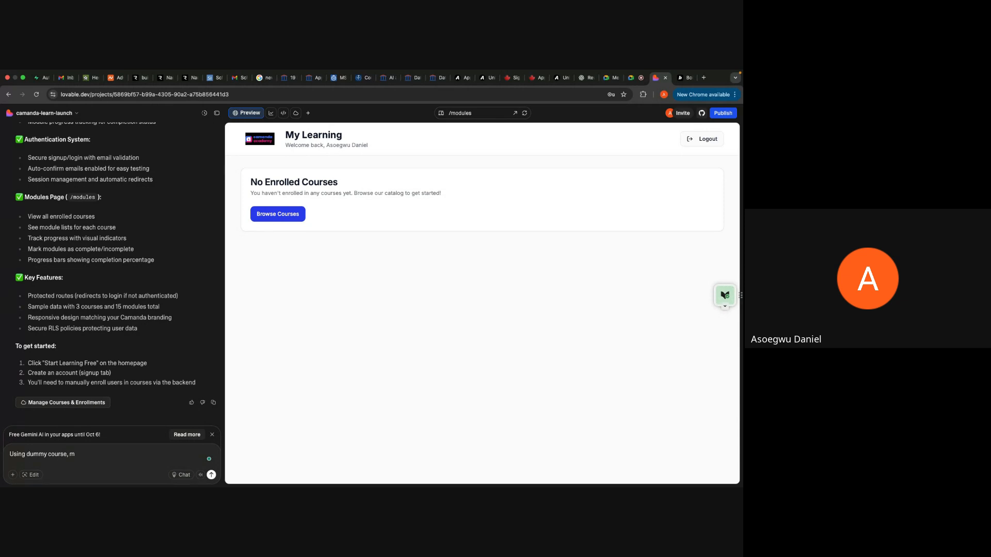
type("ake browse courses live")
key("Return")
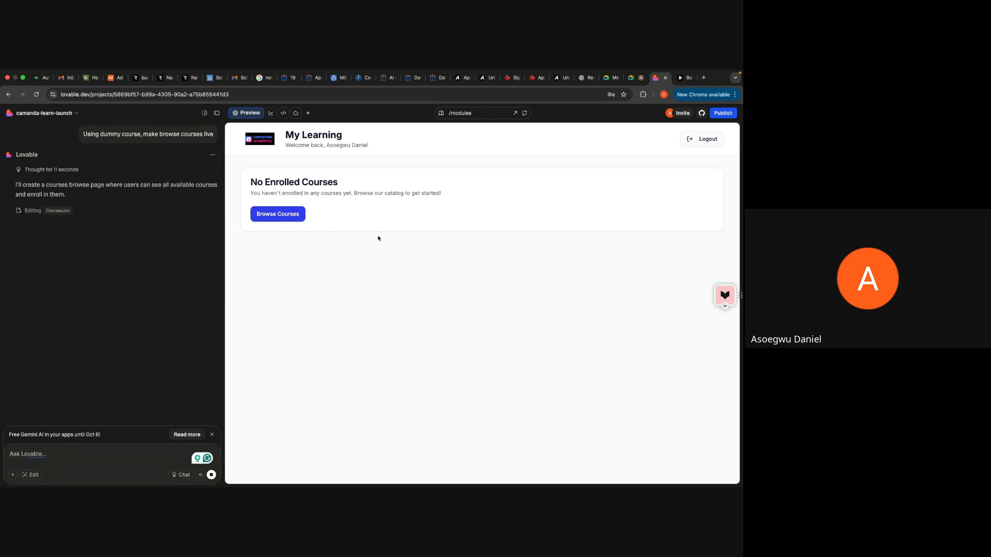
Step: Recheck the Browse Courses action from /modules, look over the landing page it leads to, and open the /auth route
left_click(291, 214)
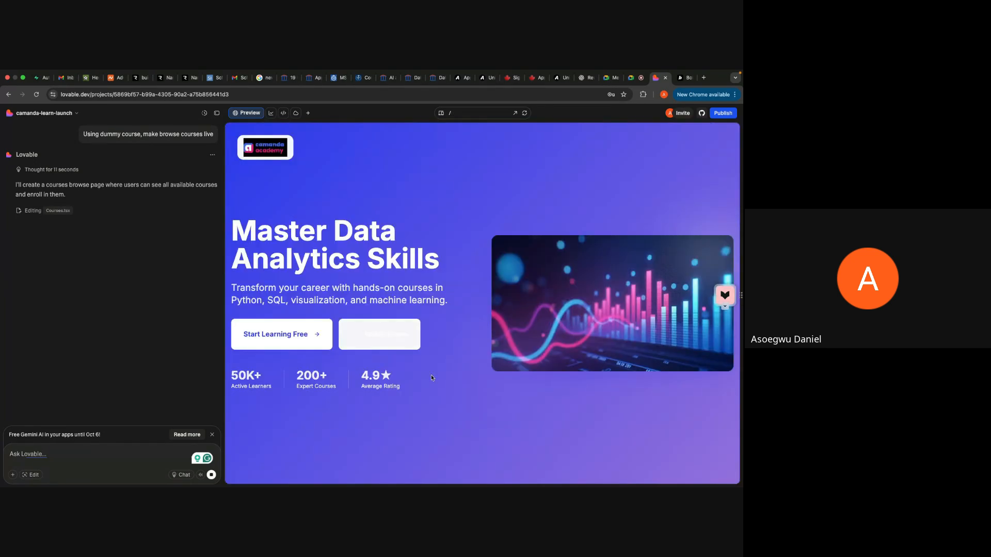
scroll(442, 326, "down", 10)
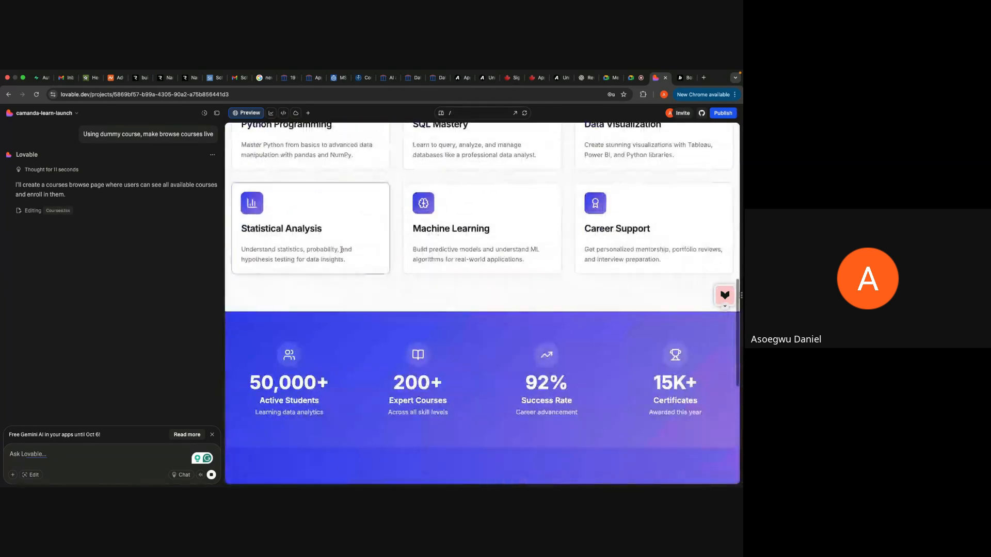
scroll(502, 287, "up", 10)
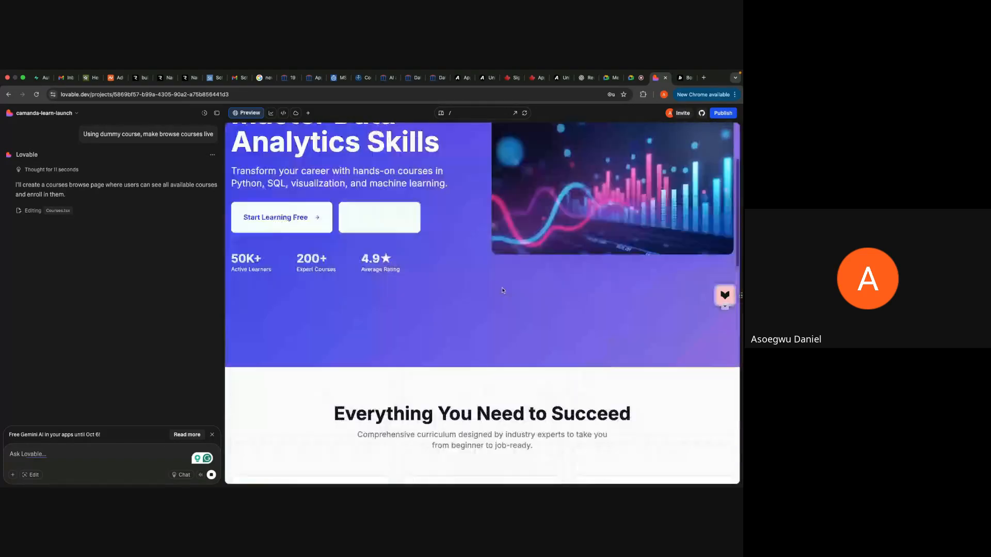
left_click(454, 113)
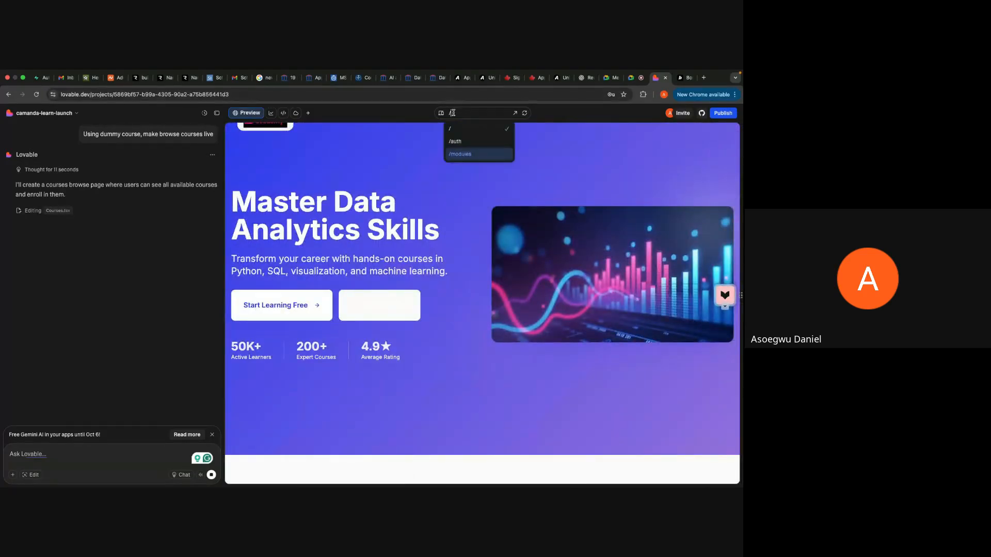
left_click(474, 152)
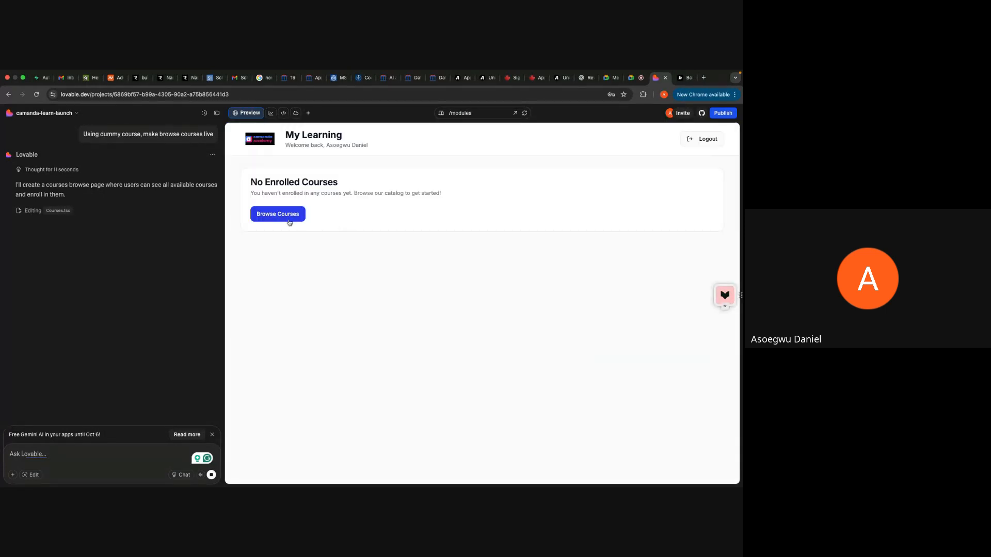
left_click(287, 215)
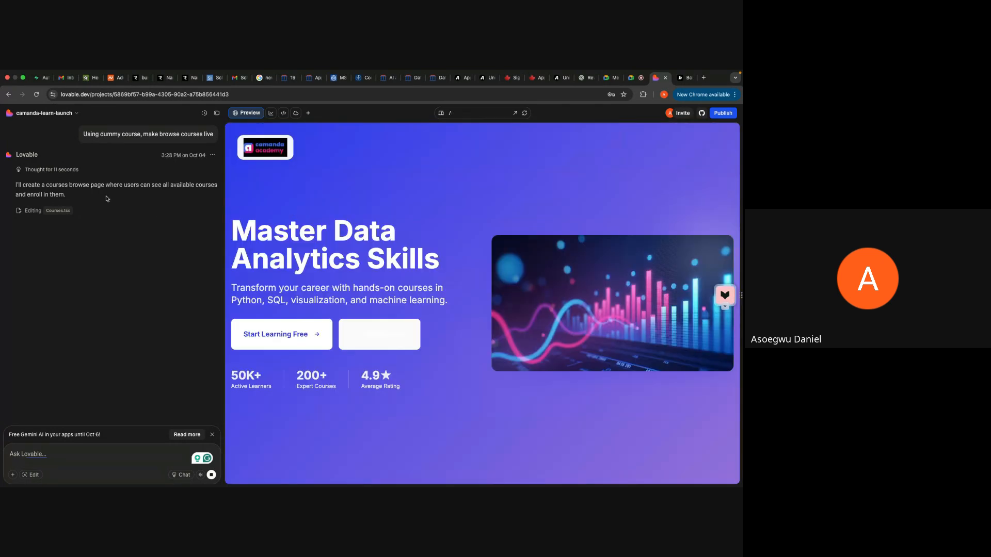
left_click(452, 113)
left_click(472, 144)
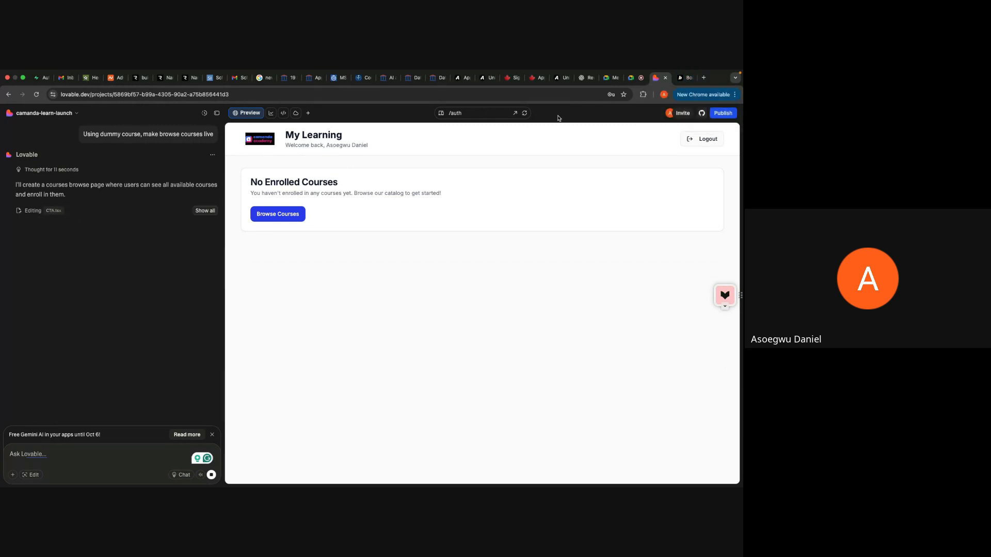
Step: Switch to Supabase to view the buildledger project home and the organization's project list, and return to the Lovable project
left_click(44, 77)
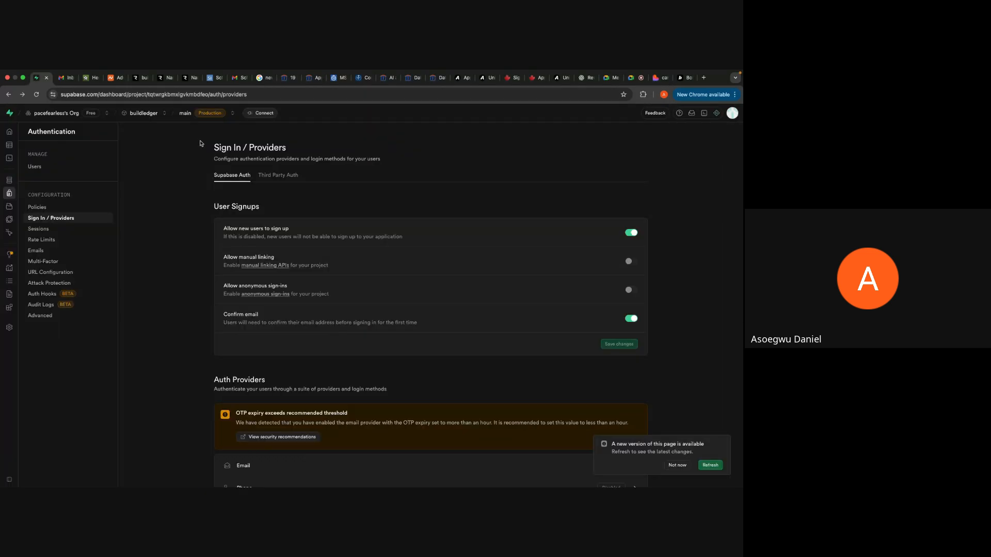
left_click(10, 131)
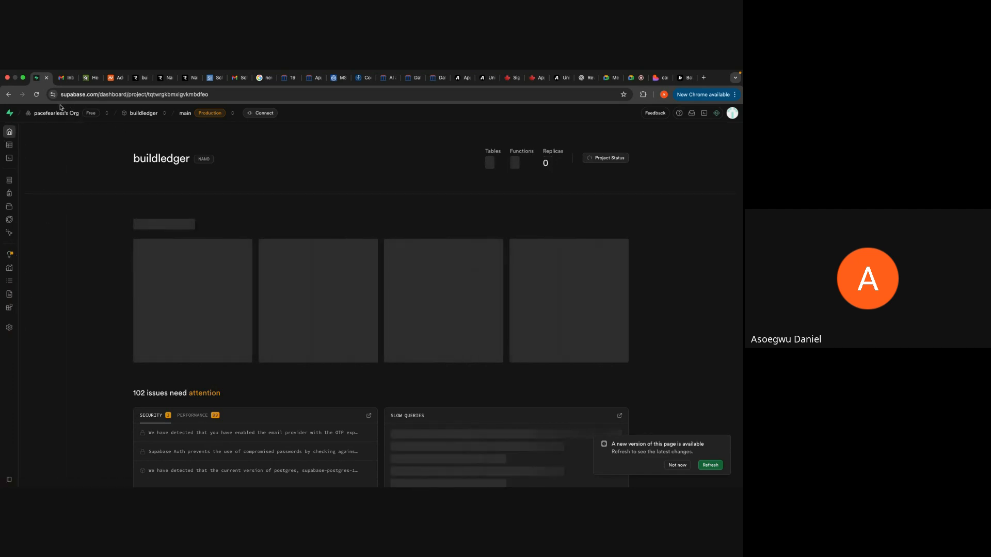
left_click(67, 114)
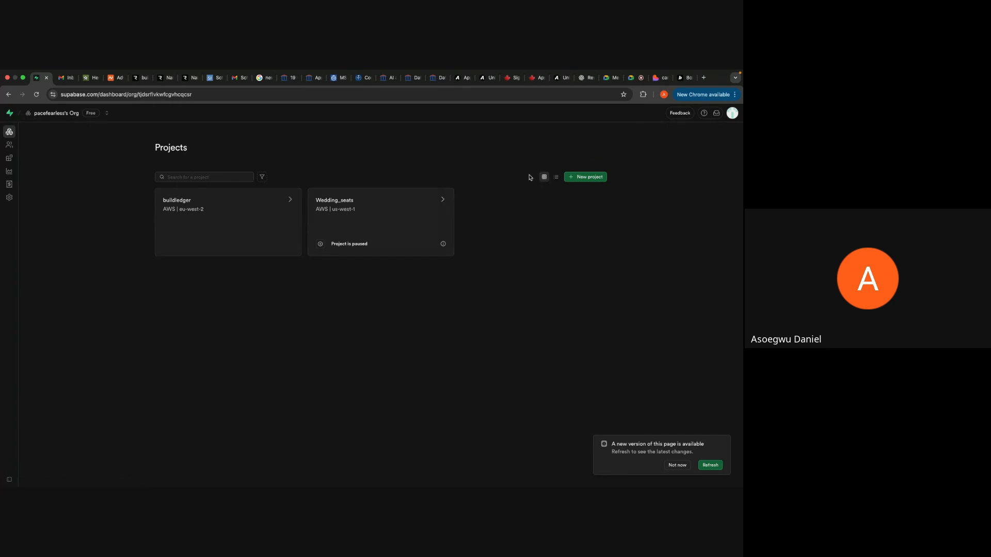
left_click(659, 78)
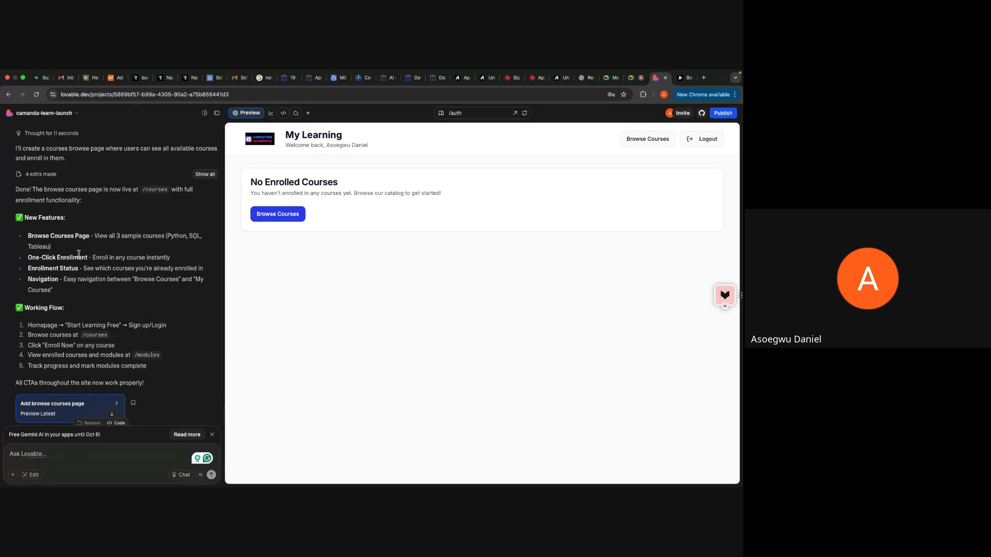
Step: Open the course catalog from My Learning and enroll in Python for Data Analytics, SQL Fundamentals and Data Visualization with Tableau
left_click(288, 216)
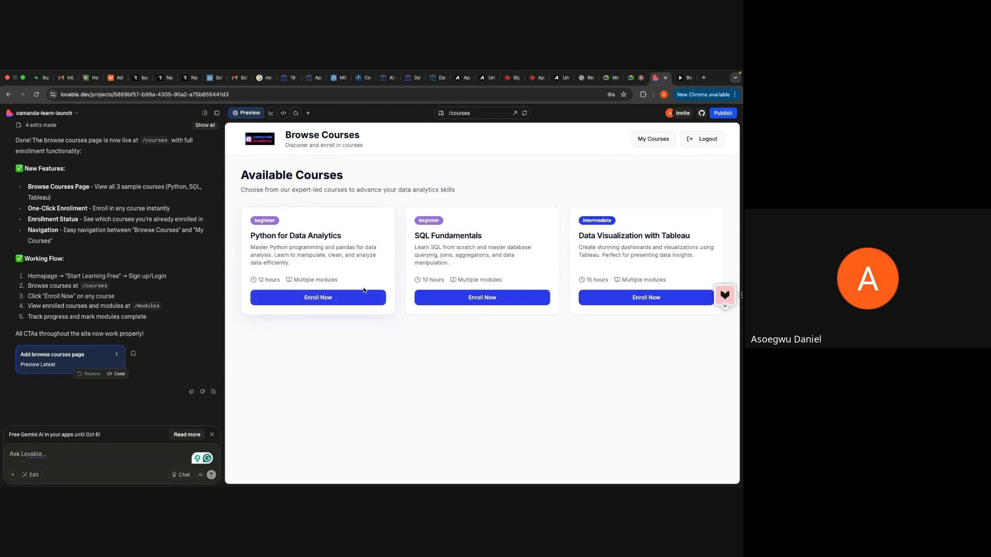
left_click(353, 297)
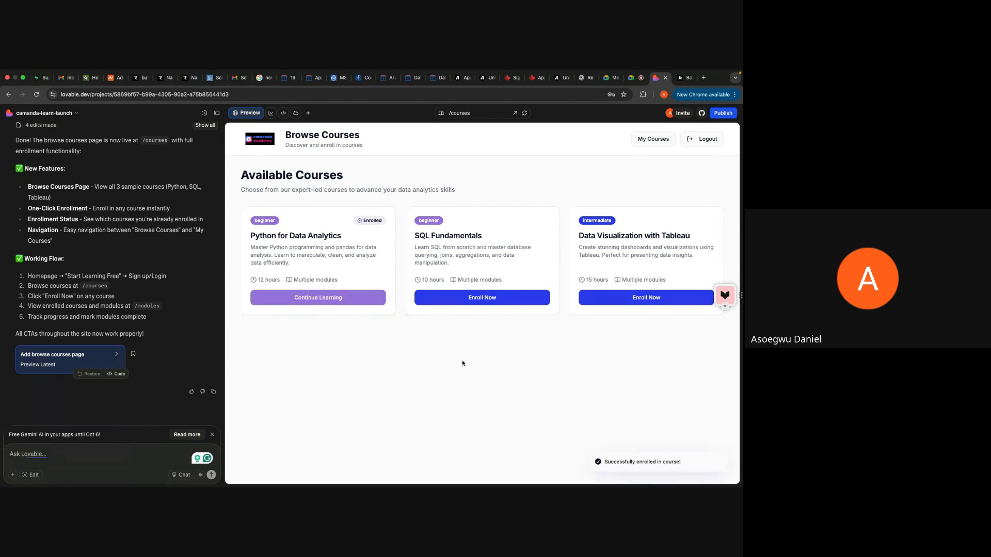
left_click(449, 302)
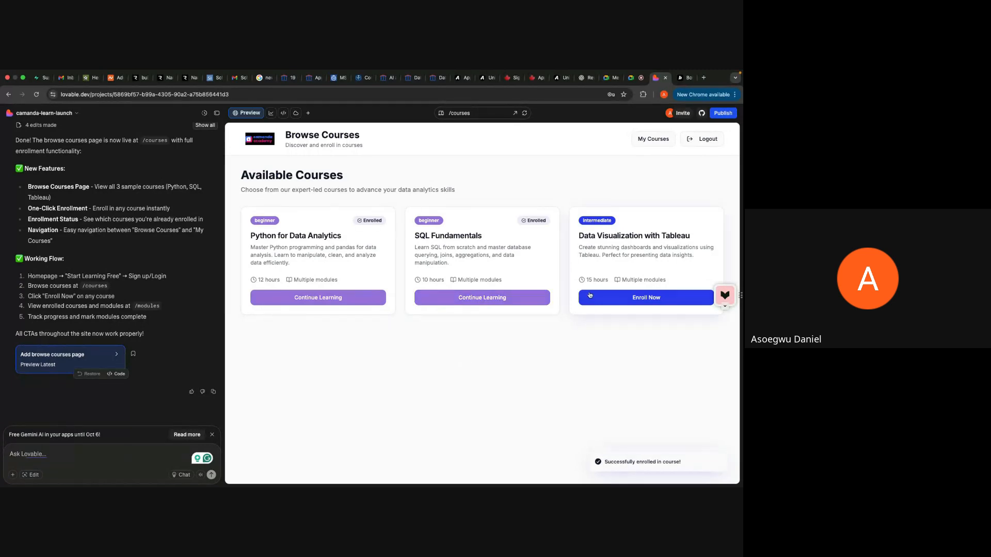
Step: Review the module lists of the enrolled courses in My Courses, and return to the course catalog
left_click(650, 139)
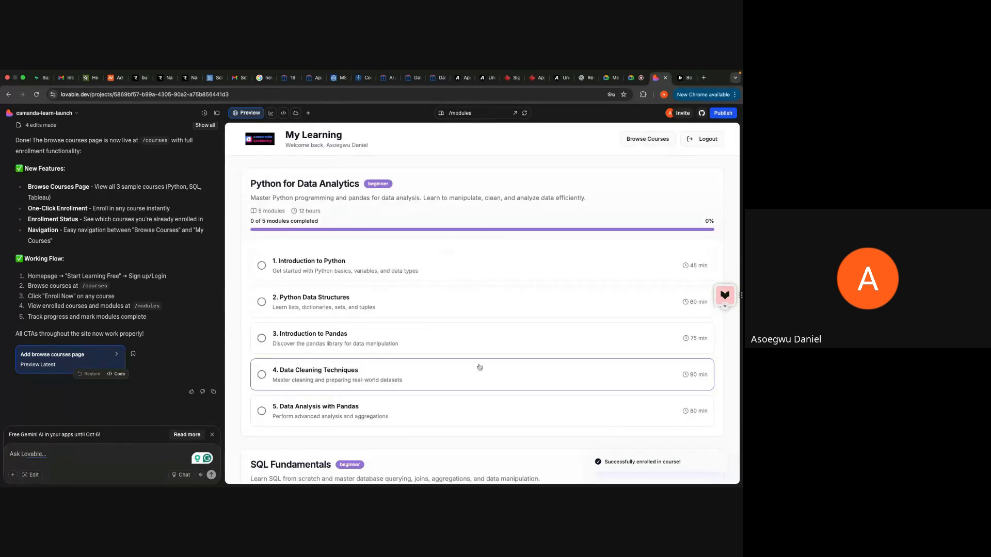
scroll(479, 367, "down", 10)
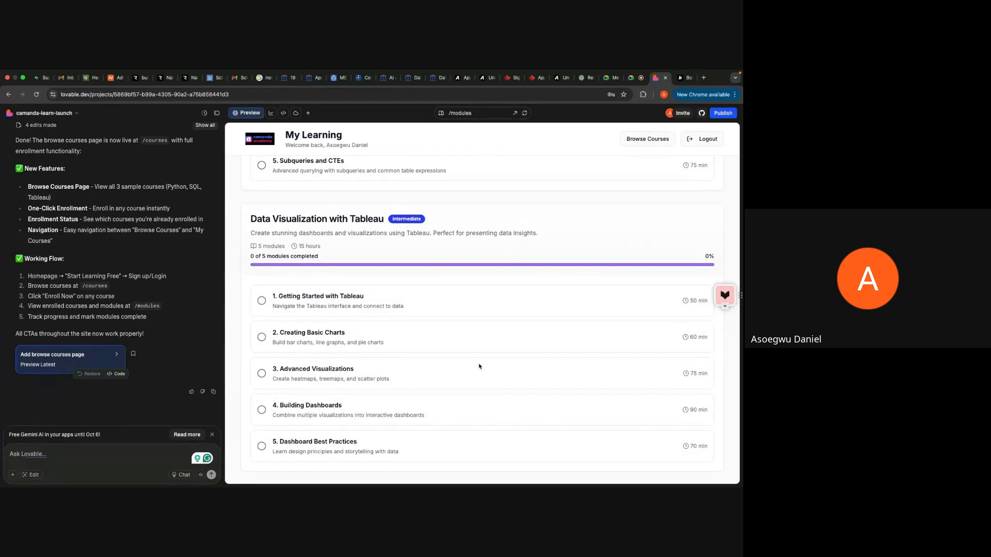
scroll(479, 367, "up", 10)
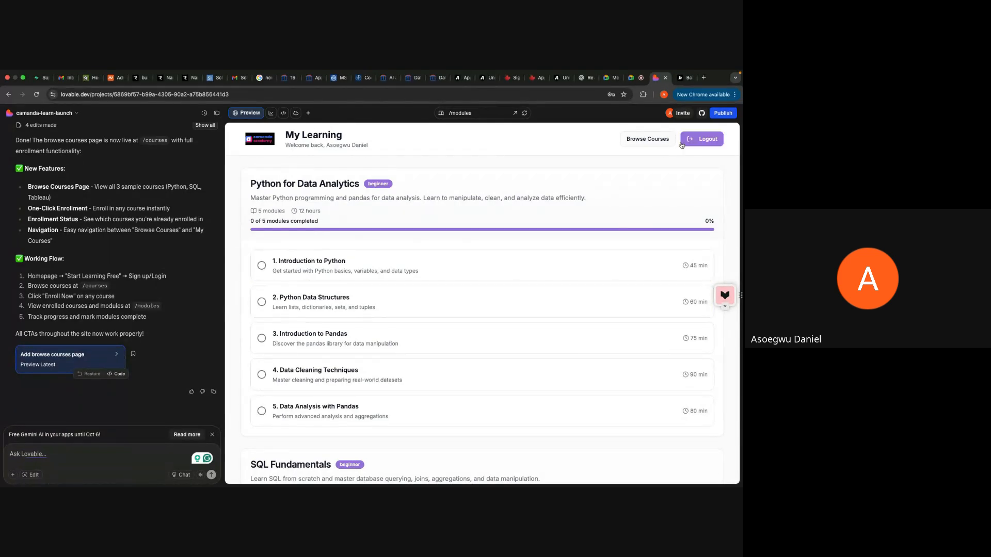
left_click(657, 142)
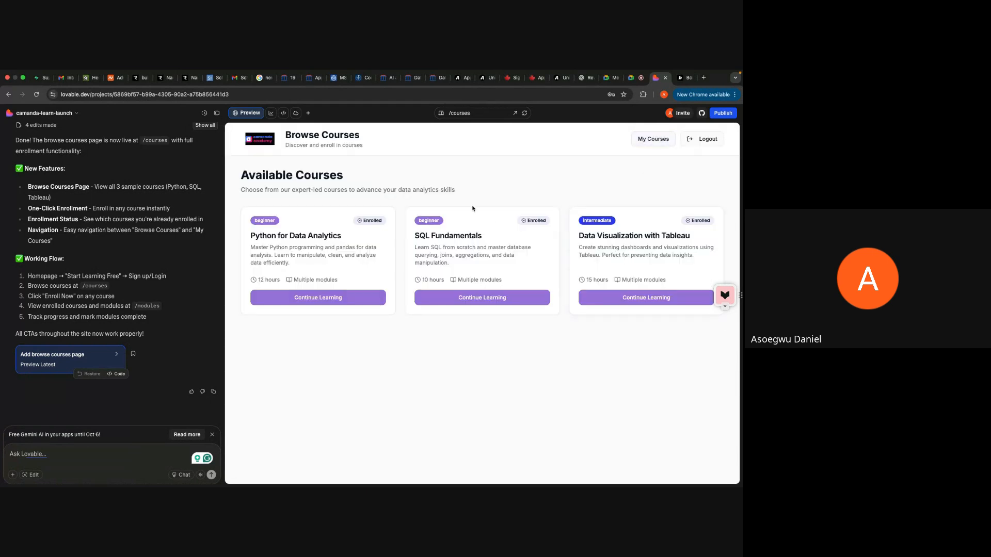
Step: Log out and open the sign-in page through the blank button in the landing page's "Ready to Transform Your Career?" section
left_click(705, 142)
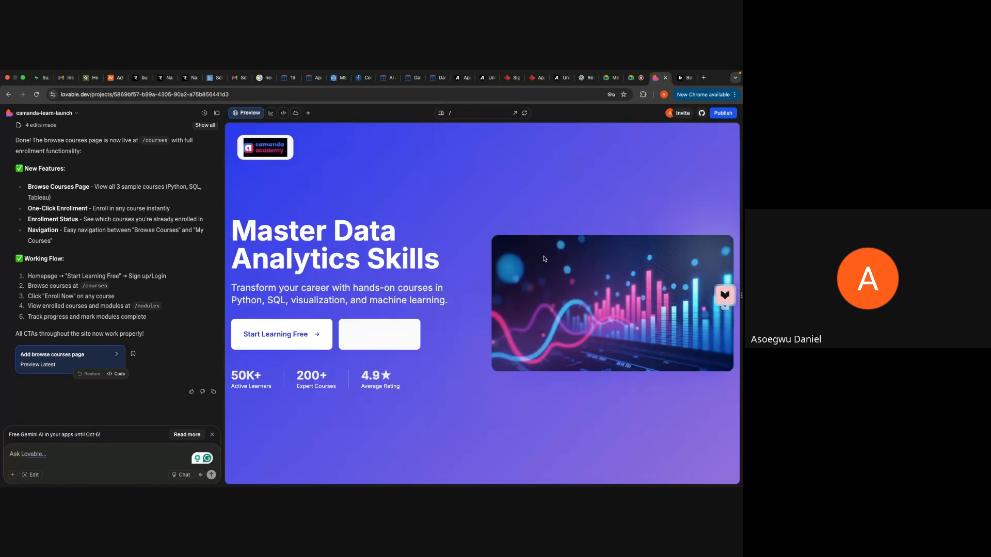
scroll(500, 243, "down", 10)
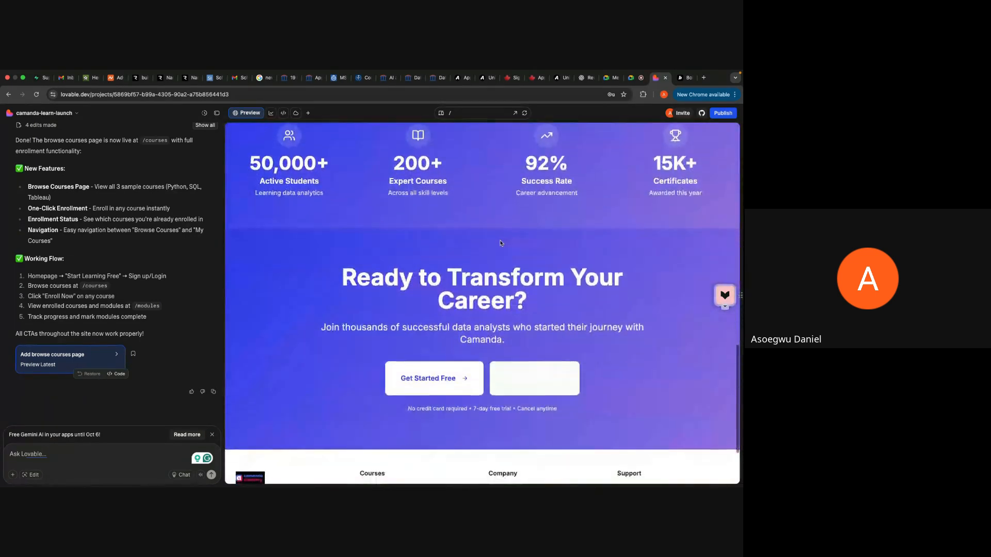
scroll(518, 338, "down", 3)
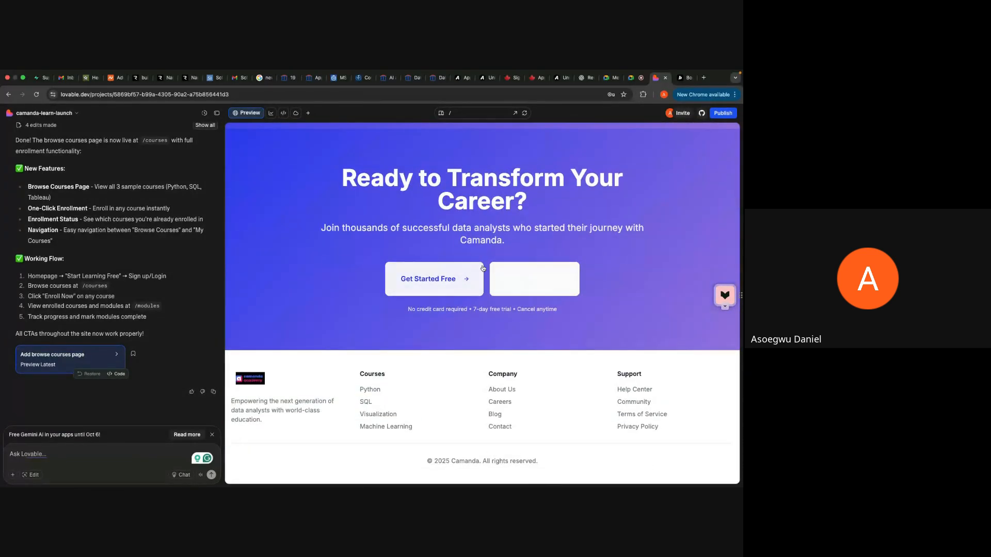
left_click(529, 290)
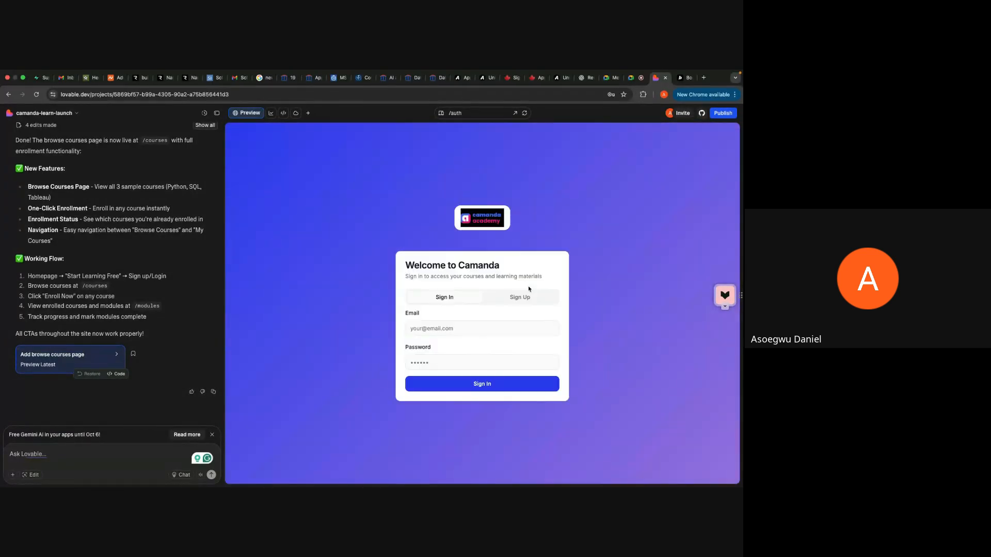
Step: Try to sign in to Camanda with the autofilled email and the account password
left_click(485, 324)
left_click(494, 348)
left_click(463, 363)
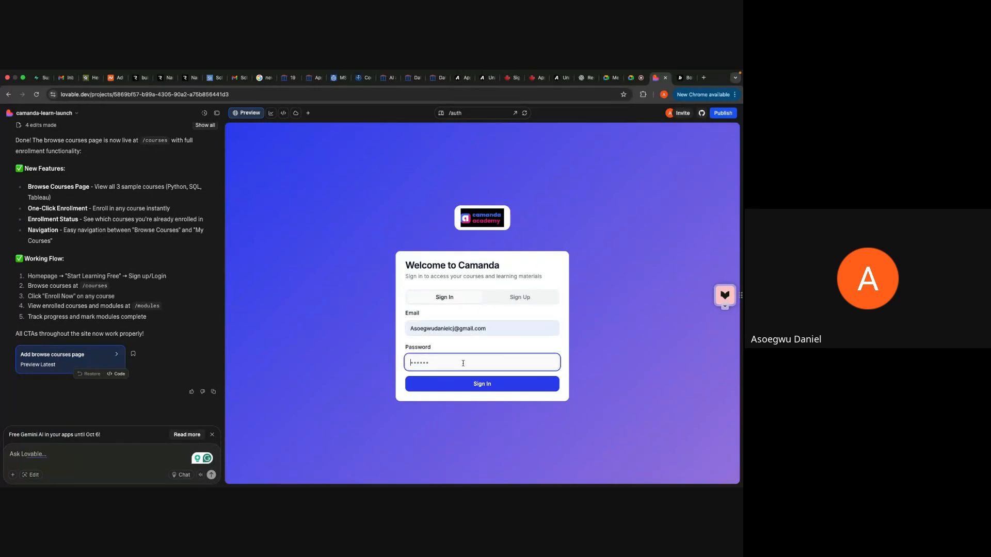
type("•••••••••")
left_click(515, 387)
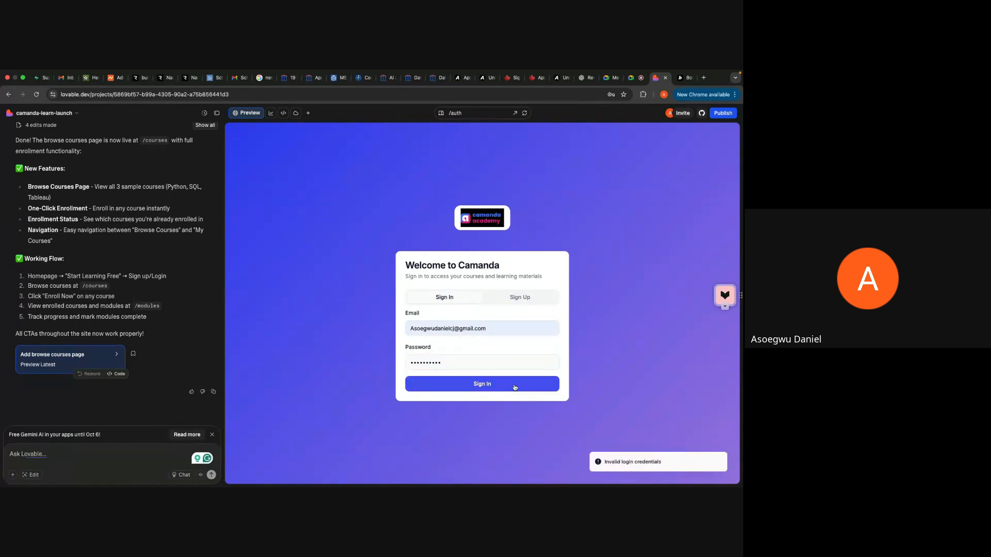
Step: Clear the password field, re-enter the account password and retry the sign-in
left_click(481, 363)
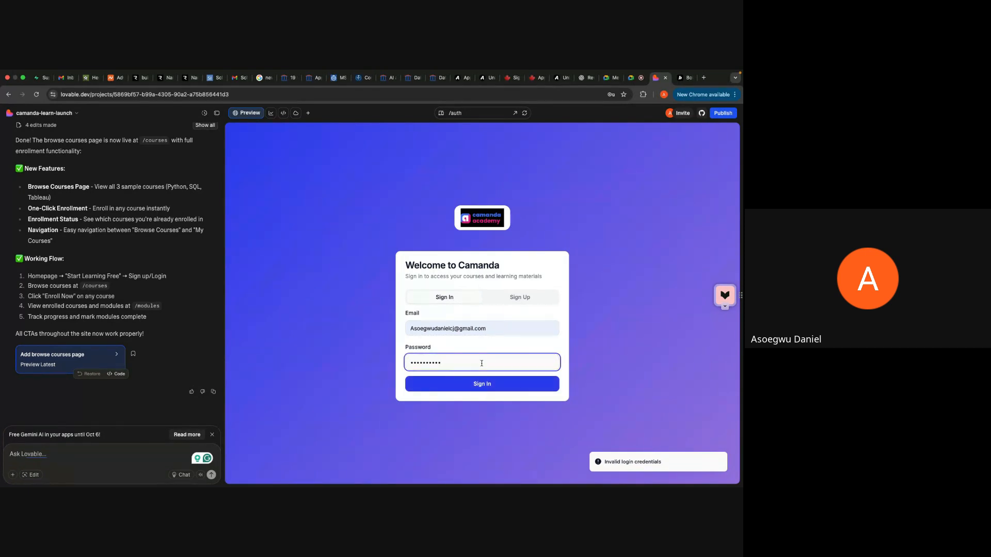
key("BackSpace")
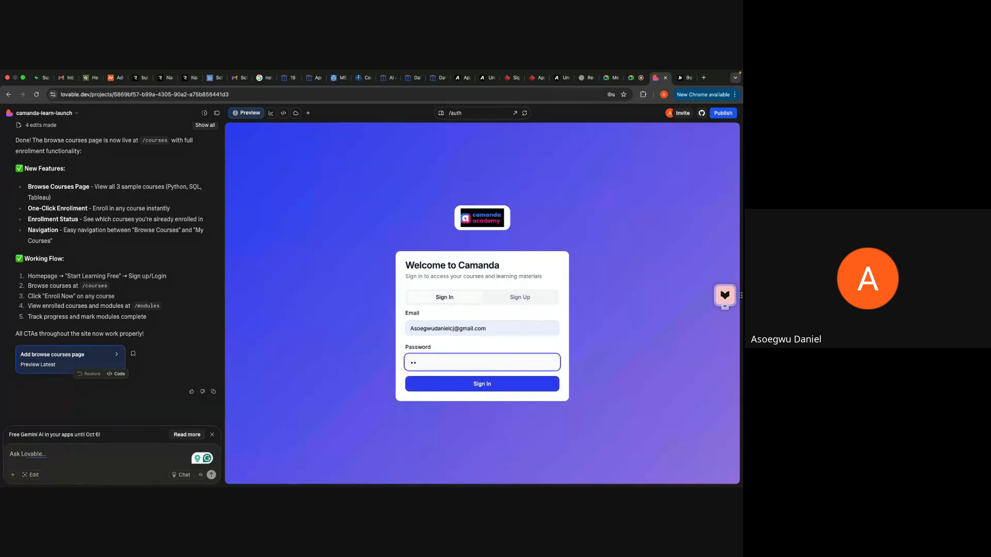
key("BackSpace")
key("BackSpace")
type("••")
key("Return")
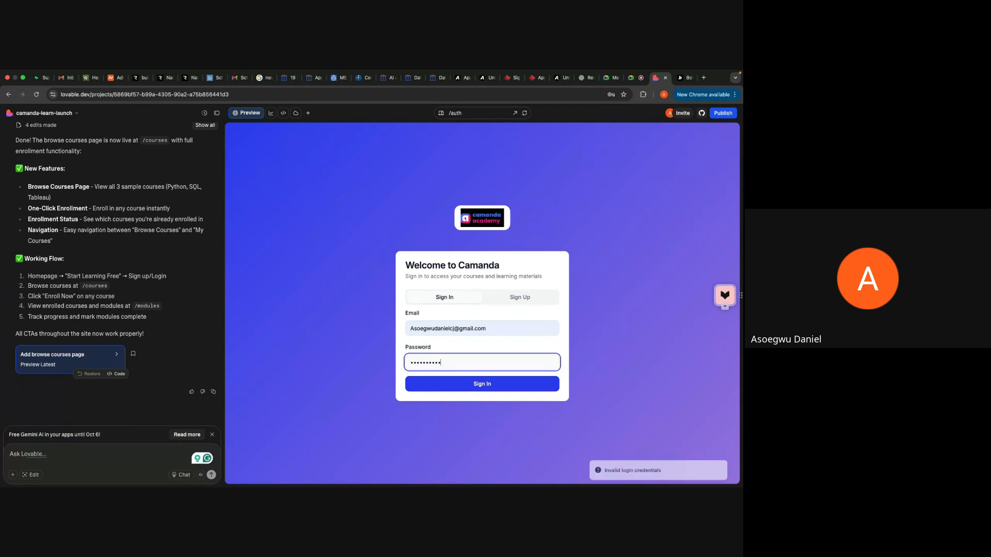
Step: Switch the Welcome to Camanda form to Sign Up, and try to open another page route in the preview
left_click(519, 298)
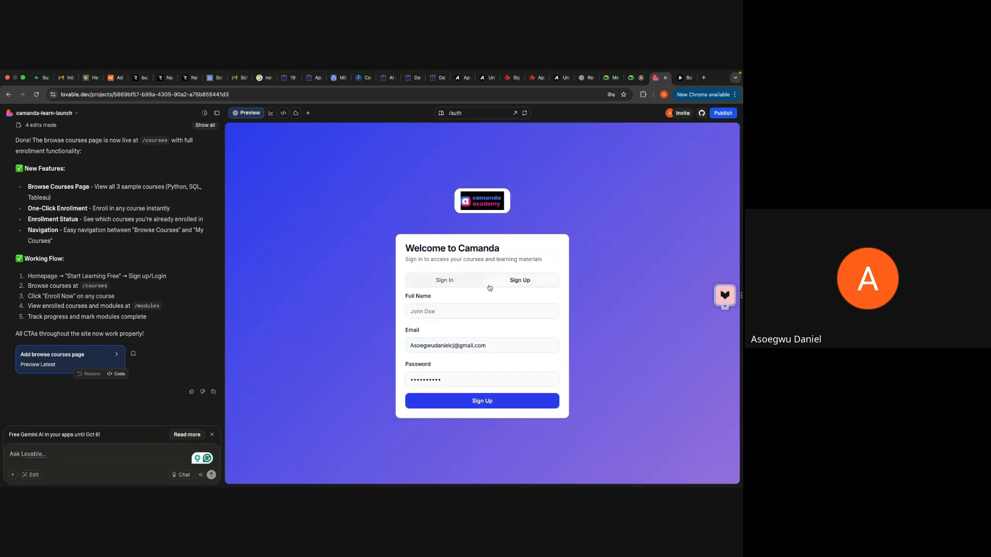
left_click(450, 113)
left_click(467, 159)
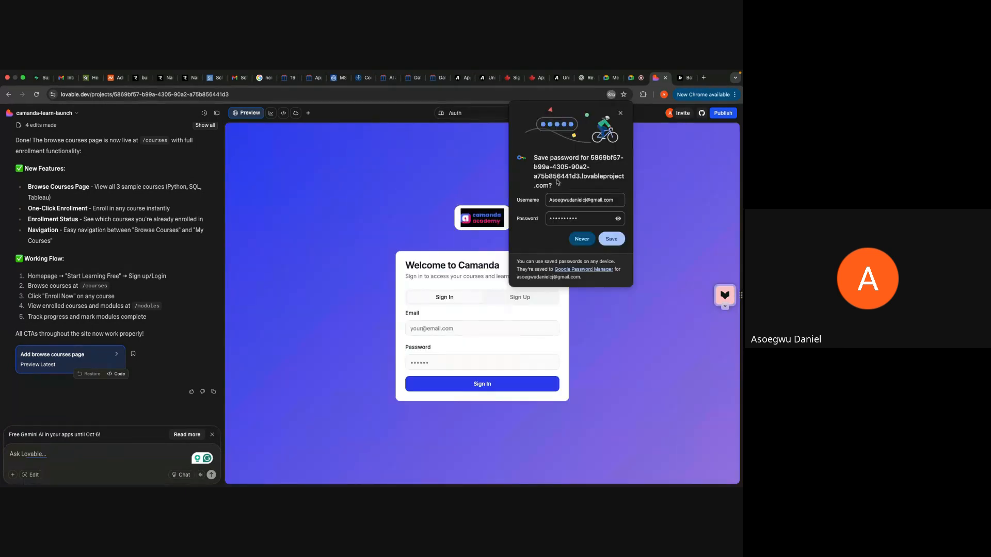
Step: Check and dismiss the browser's save-password prompt, refill the sign-in email, and delete characters from the password field
left_click(618, 218)
left_click(622, 114)
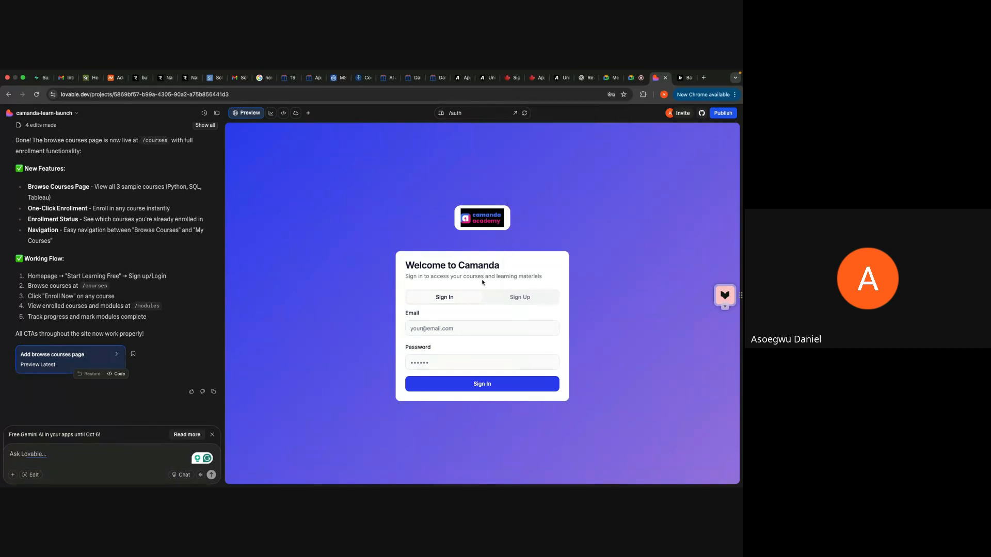
left_click(465, 328)
left_click(480, 343)
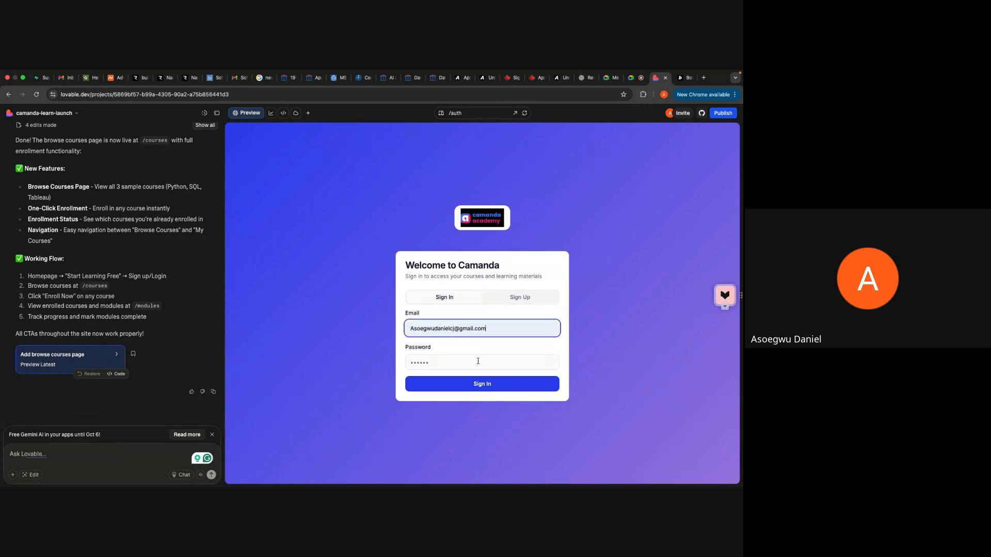
left_click(478, 361)
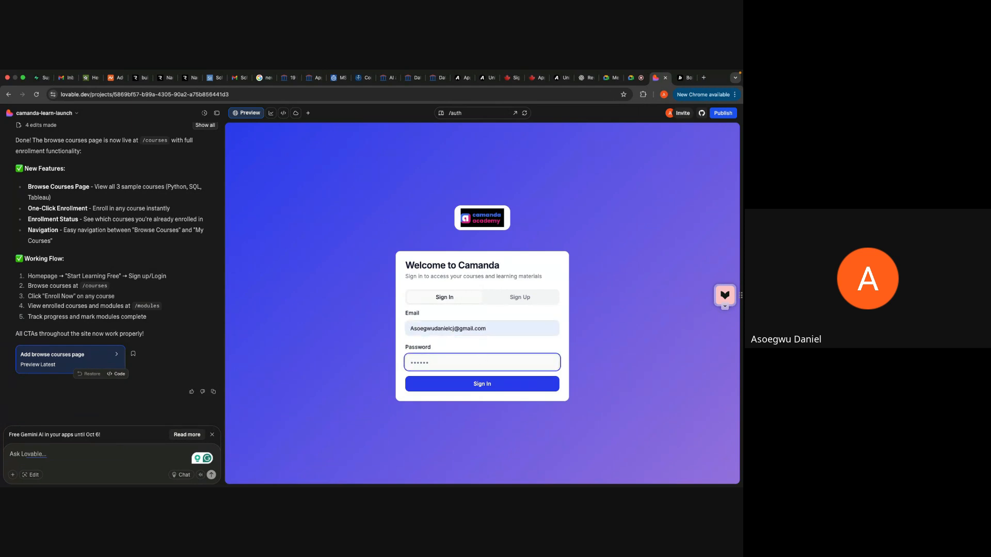
key("BackSpace")
key("BackSpace")
key("BackSpace")
key("BackSpace")
Step: Switch the Welcome to Camanda form to Sign Up and fill in the full name from the autofill suggestions
left_click(511, 298)
left_click(478, 306)
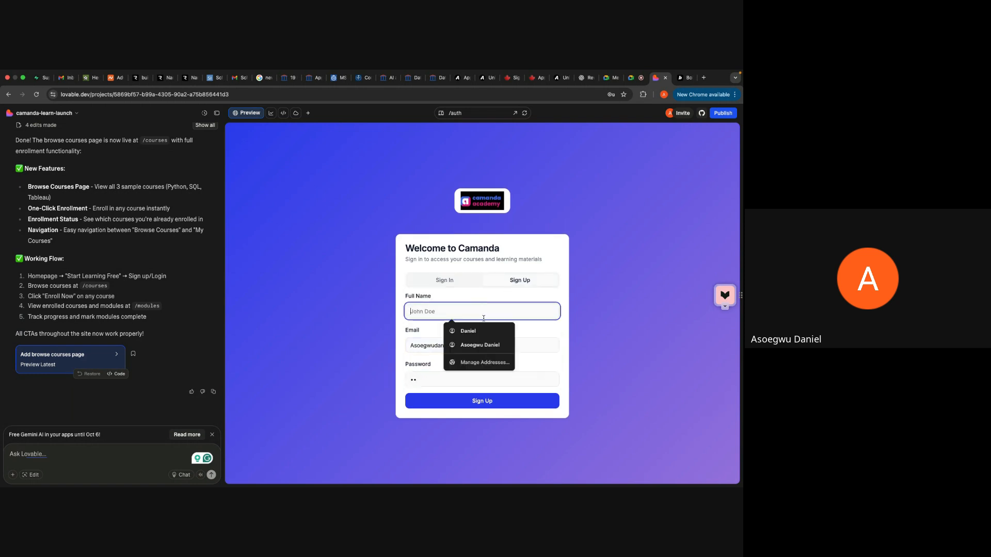
left_click(480, 345)
Step: Replace the email in the Sign Up form with a different email address
left_click(488, 345)
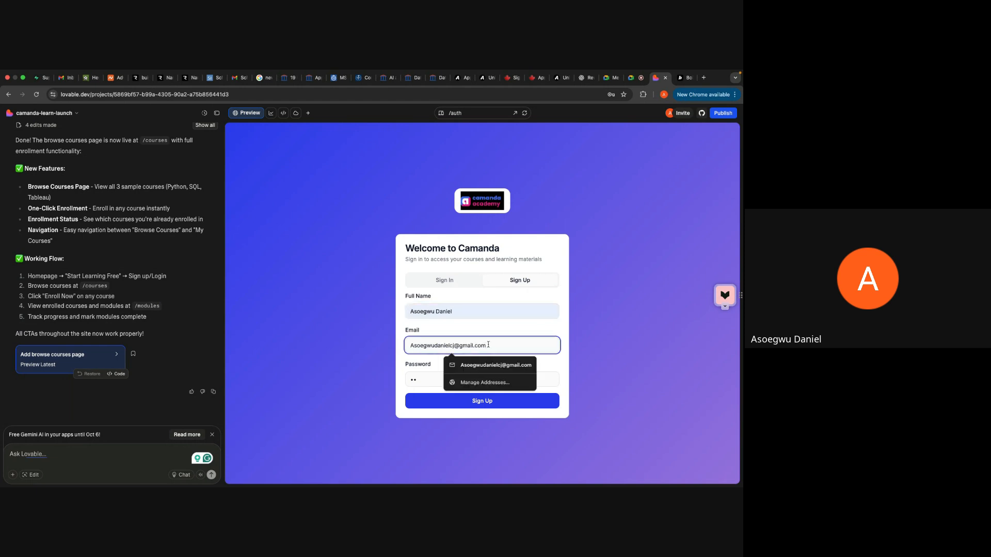
key("BackSpace")
key("BackSpace")
key("BackSpace")
key("BackSpace")
key("BackSpace")
key("BackSpace")
key("BackSpace")
key("BackSpace")
key("BackSpace")
key("BackSpace")
key("BackSpace")
key("BackSpace")
key("BackSpace")
key("BackSpace")
key("BackSpace")
key("BackSpace")
key("BackSpace")
key("BackSpace")
key("BackSpace")
key("BackSpace")
key("BackSpace")
key("BackSpace")
key("BackSpace")
key("BackSpace")
key("BackSpace")
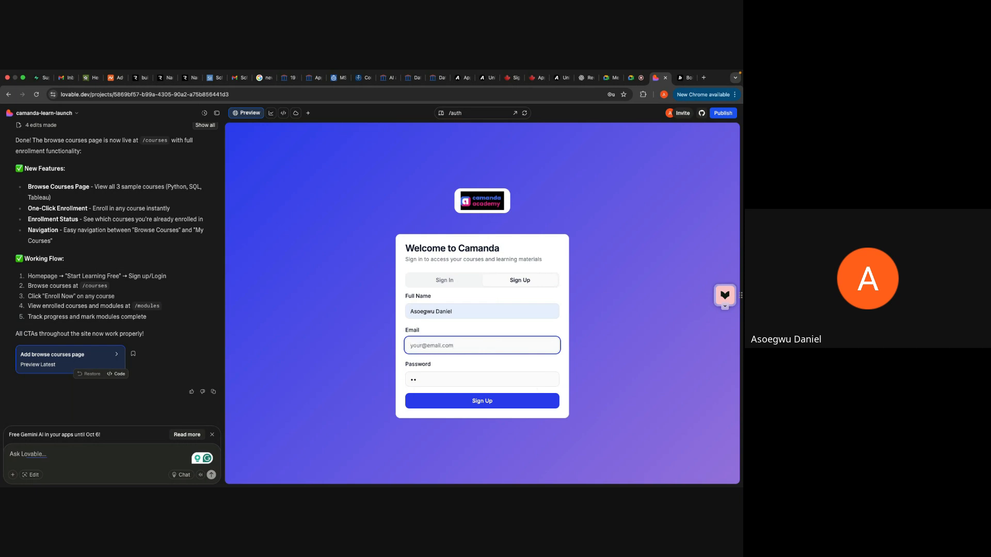
Step: Enter a new account password, submit the sign-up, and dismiss the browser's save-password prompt
left_click(478, 381)
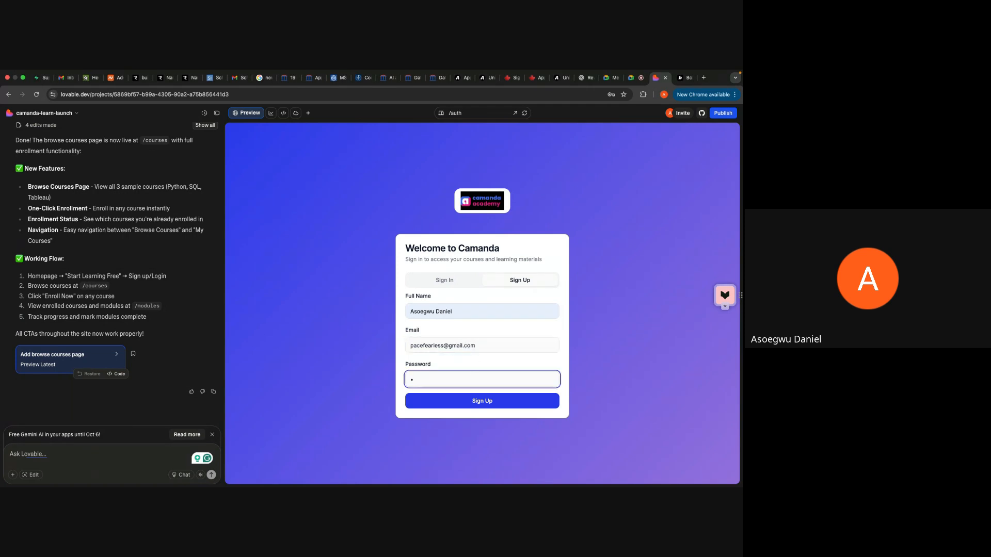
key("BackSpace")
type("•••••••••••")
left_click(492, 401)
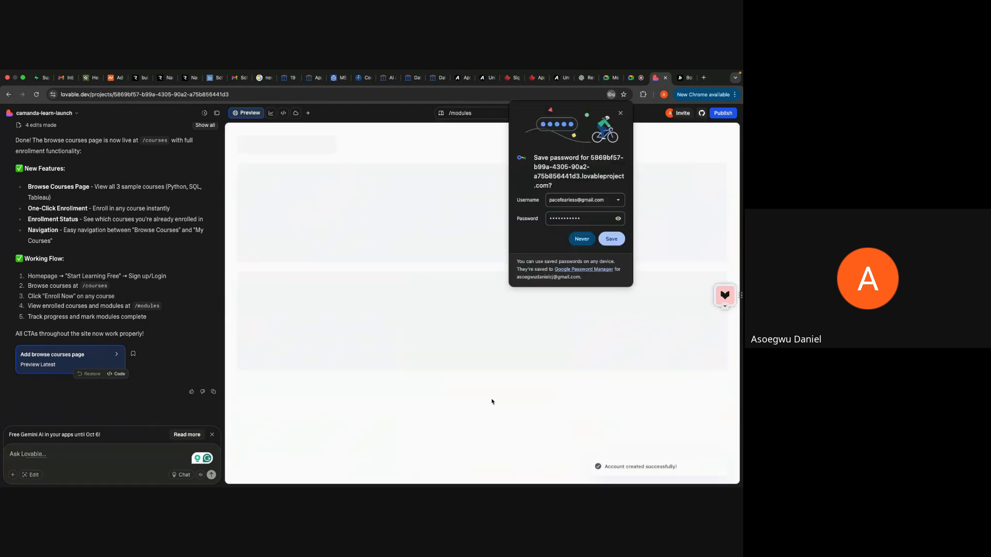
left_click(621, 113)
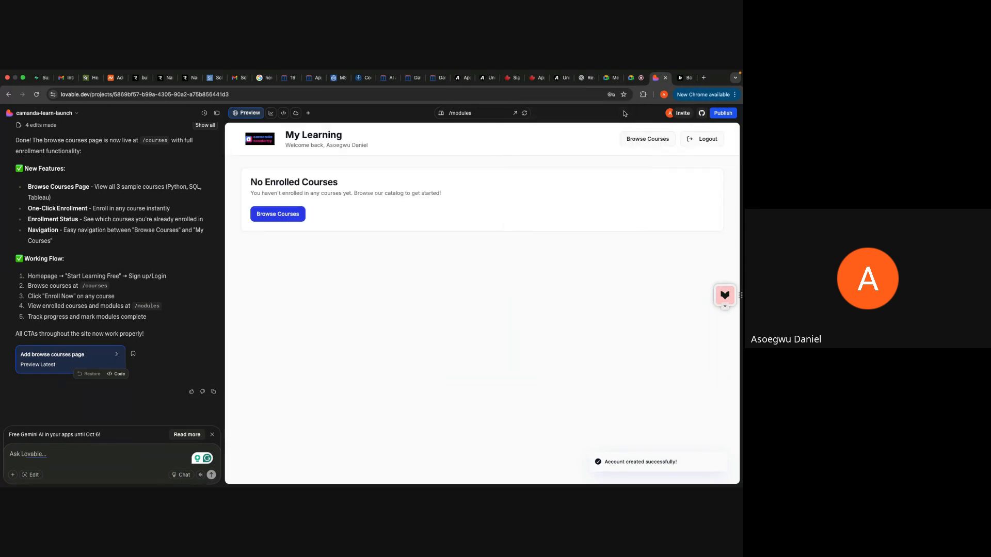
Step: Browse the available courses, enroll in Python for Data Analytics and SQL Fundamentals, and open My Courses
left_click(299, 216)
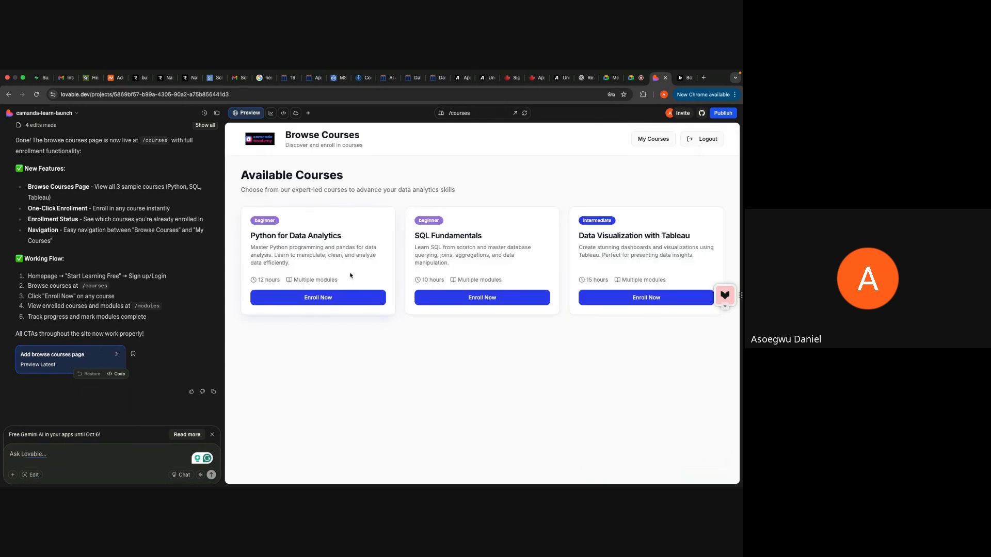
left_click(458, 305)
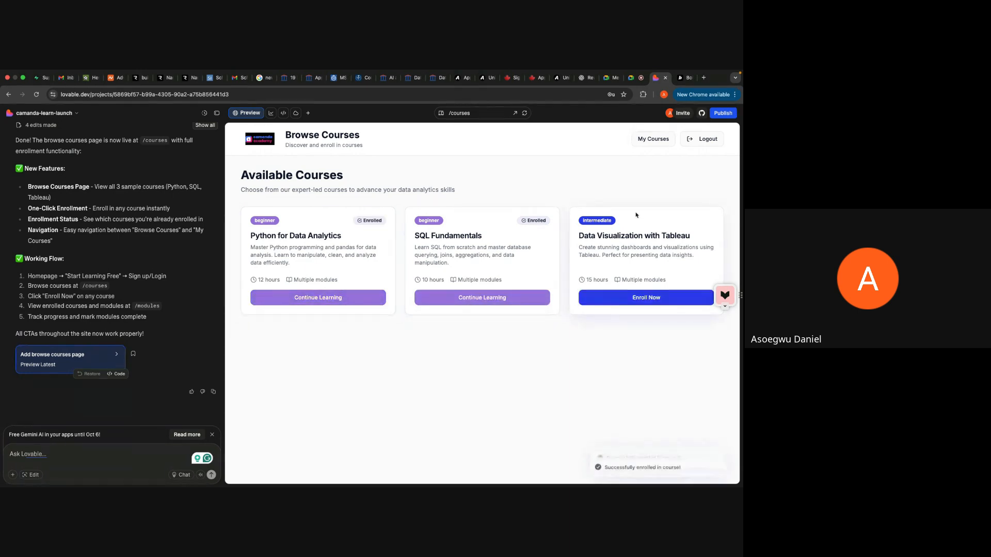
left_click(646, 142)
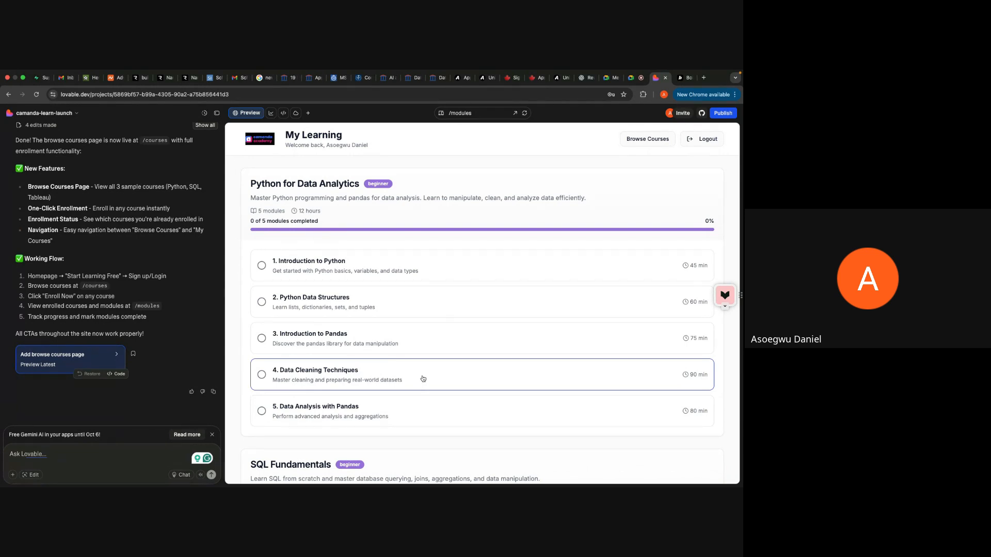
Step: Open the / route in the preview and look over the landing page's sections
left_click(465, 112)
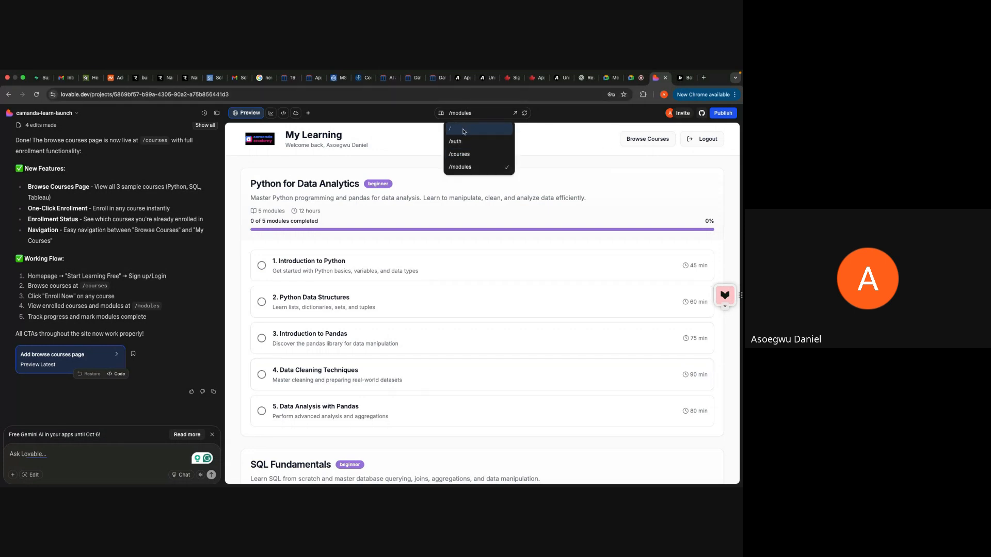
left_click(464, 129)
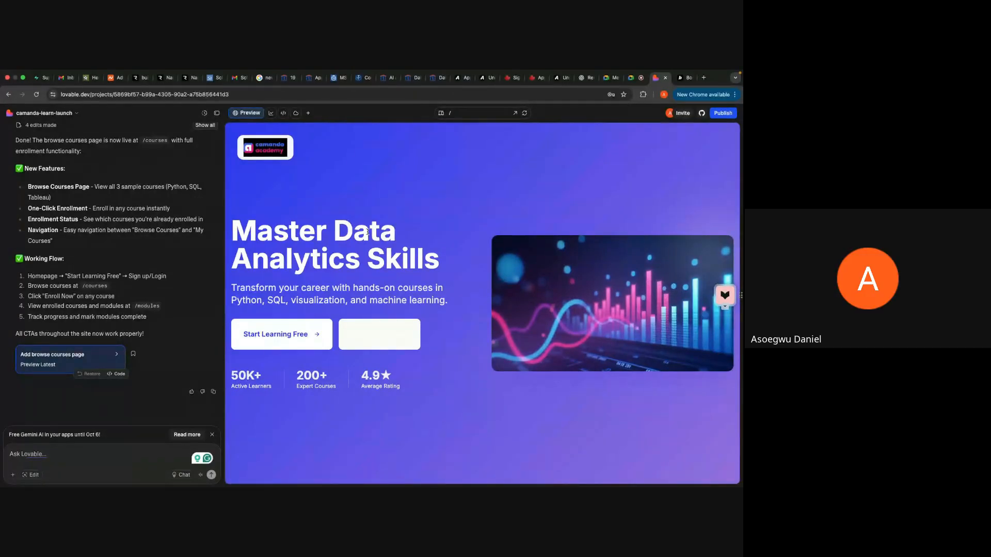
scroll(403, 379, "down", 10)
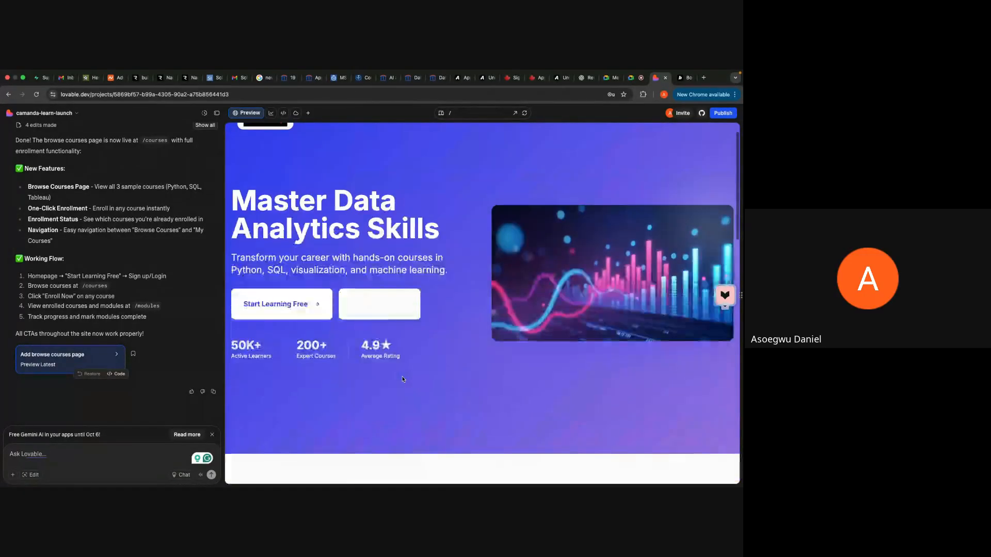
scroll(408, 361, "down", 2)
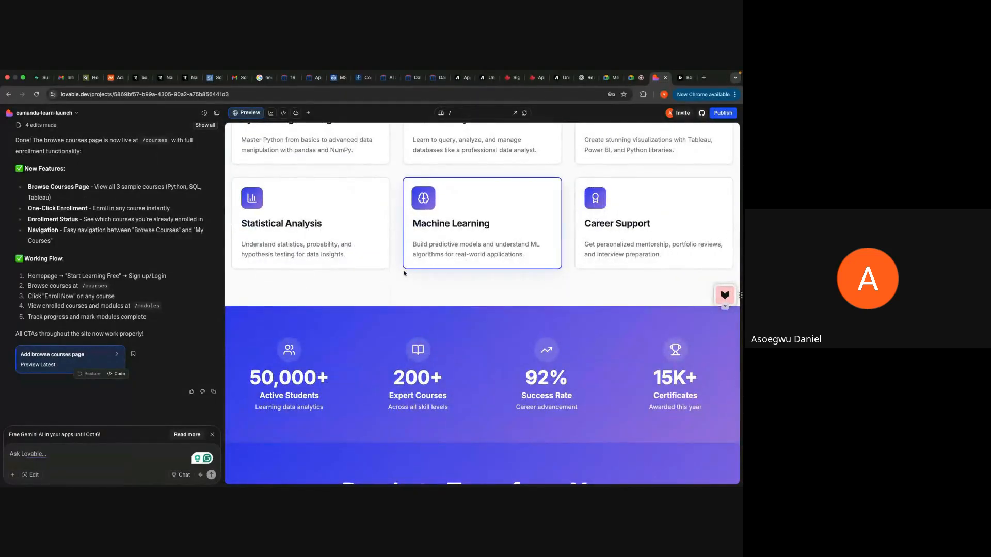
scroll(404, 274, "up", 12)
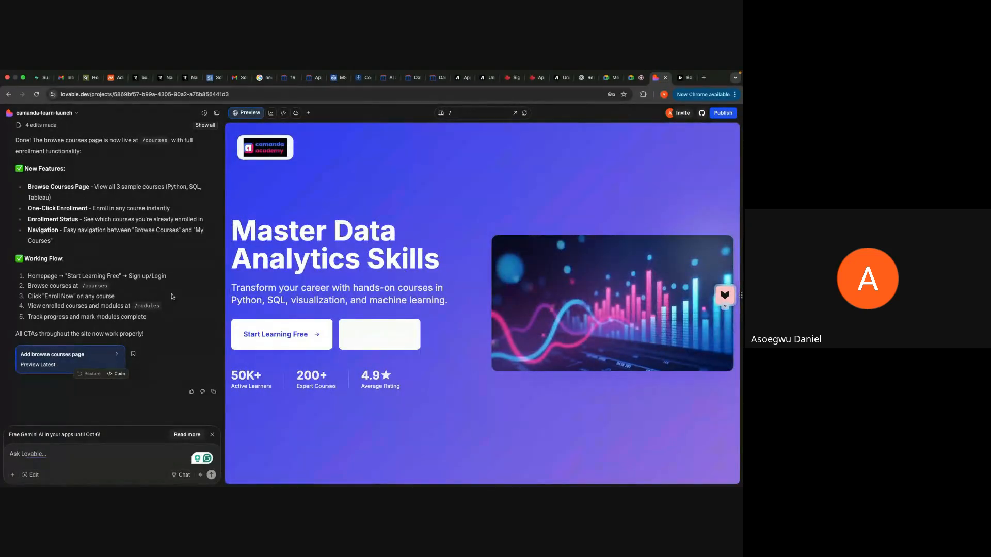